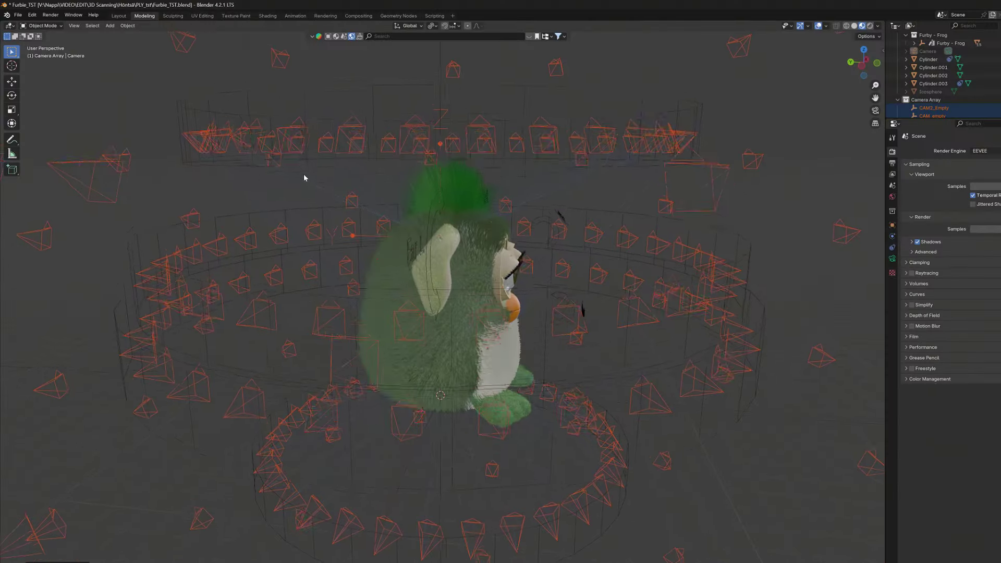
- Orbit around the Furby's camera sphere and click empty space to deselect Sphere.002
middle_click_drag(304, 178, 192, 193)
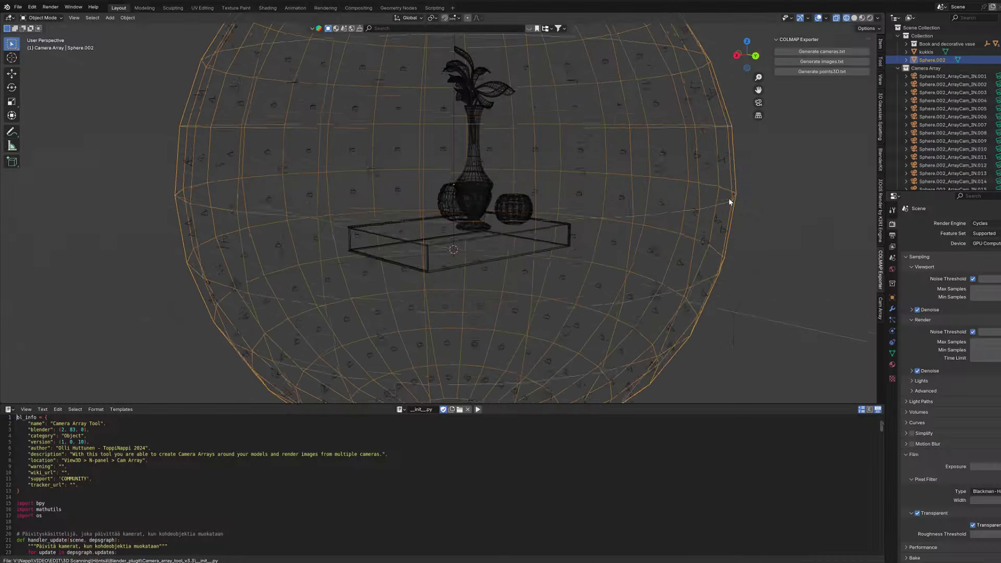
middle_click_drag(727, 198, 737, 242)
left_click(796, 258)
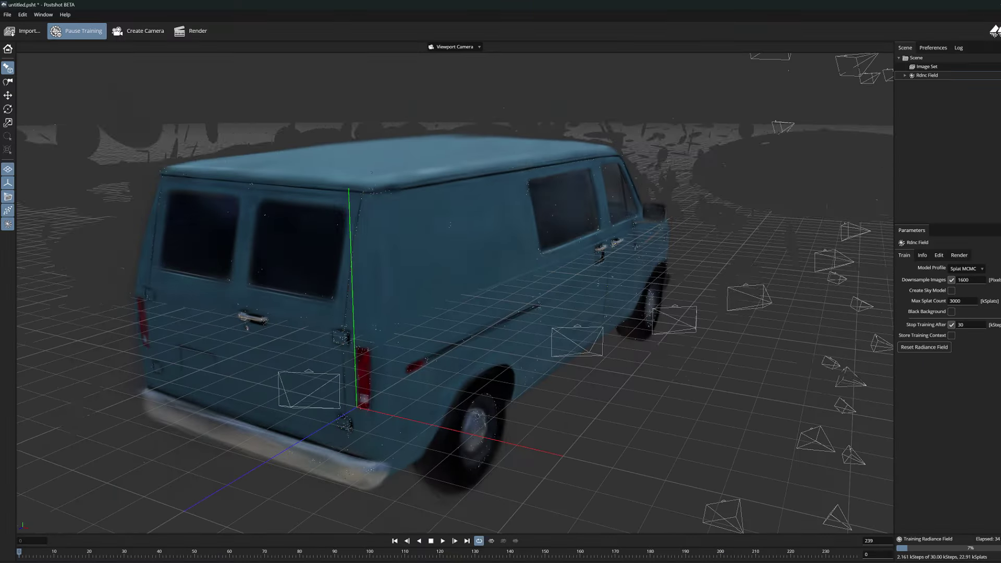
- Zoom and orbit the Postshot view to see the training van from above
scroll(612, 213, "up", 5)
scroll(612, 214, "down", 10)
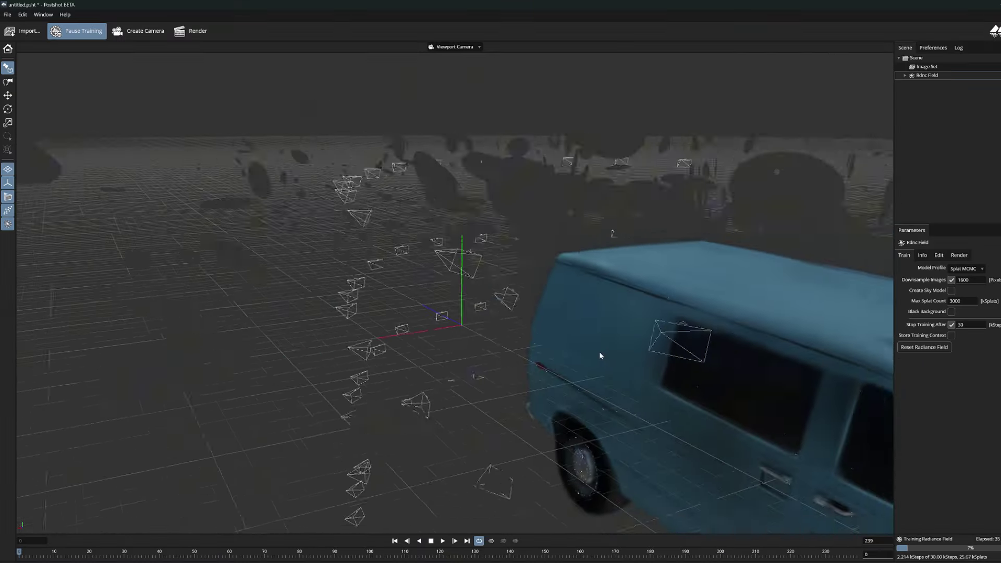
left_click_drag(459, 261, 472, 283)
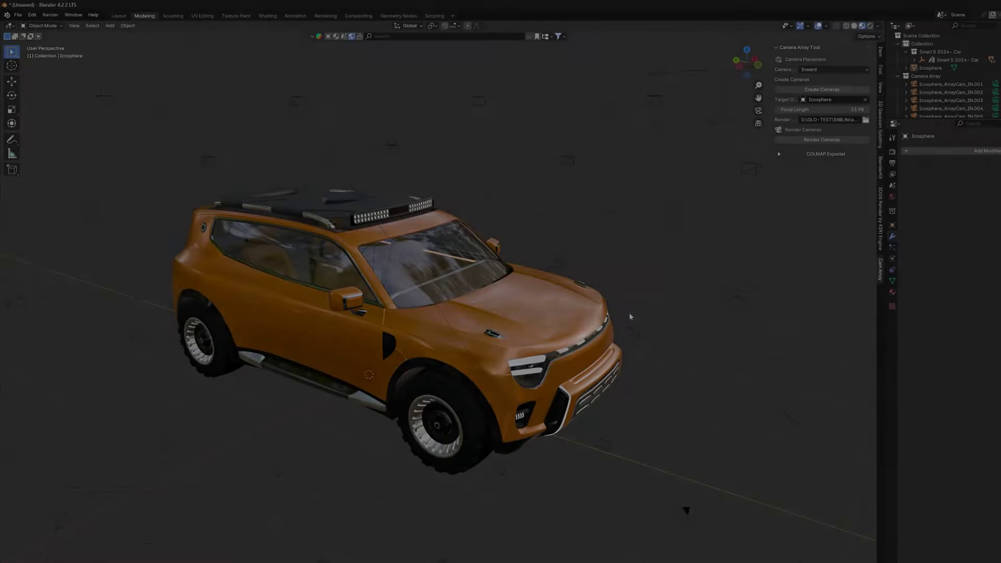
- Orbit to a side view of the SUV, zoom out, and select the icosphere camera array
mouse_move(628, 312)
middle_mouse_down()
mouse_move(628, 323)
mouse_move(657, 311)
mouse_move(637, 307)
mouse_move(617, 327)
middle_mouse_up()
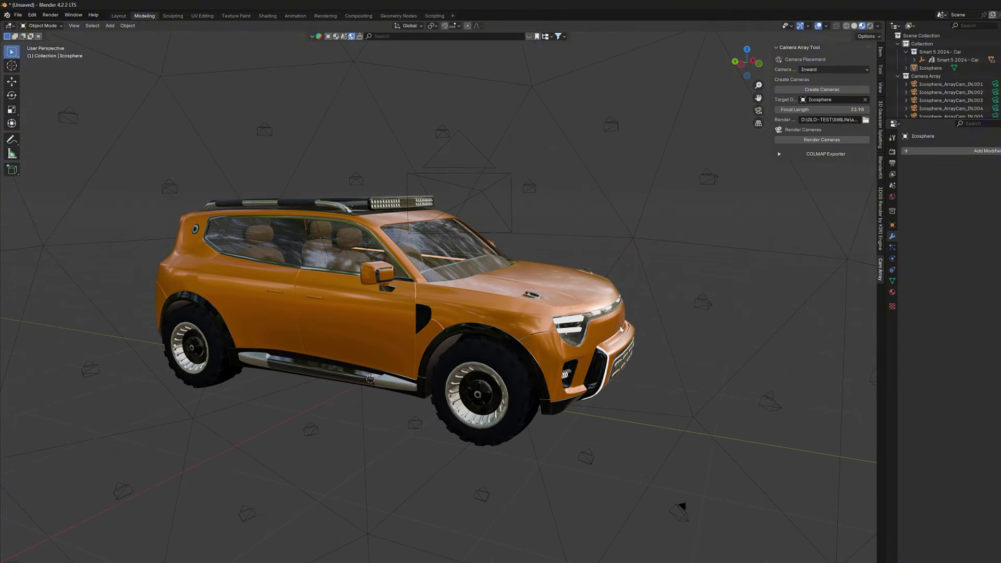
scroll(625, 332, "down", 5)
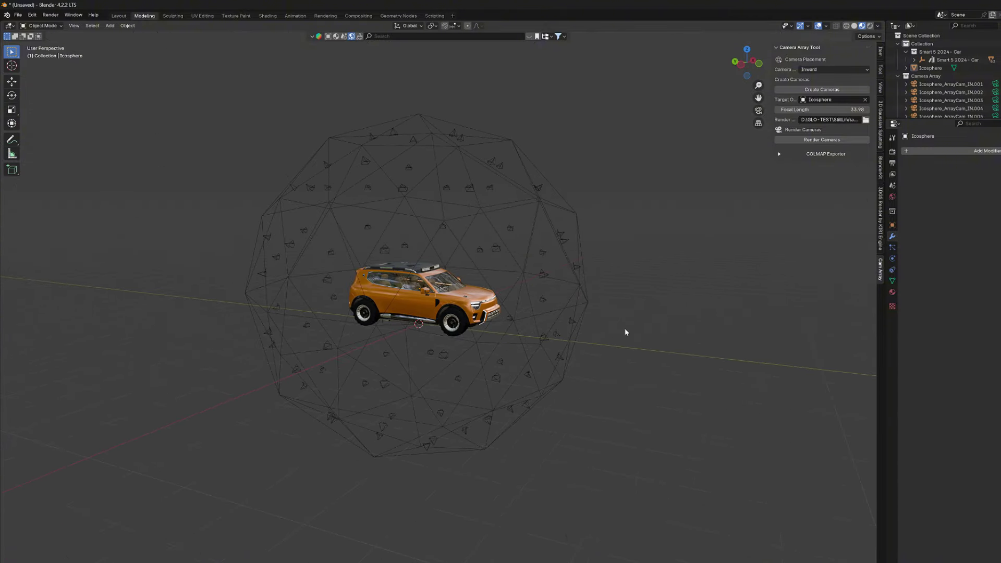
left_click(572, 214)
mouse_move(632, 248)
middle_mouse_down()
mouse_move(628, 268)
mouse_move(613, 263)
mouse_move(632, 264)
mouse_move(625, 259)
middle_mouse_up()
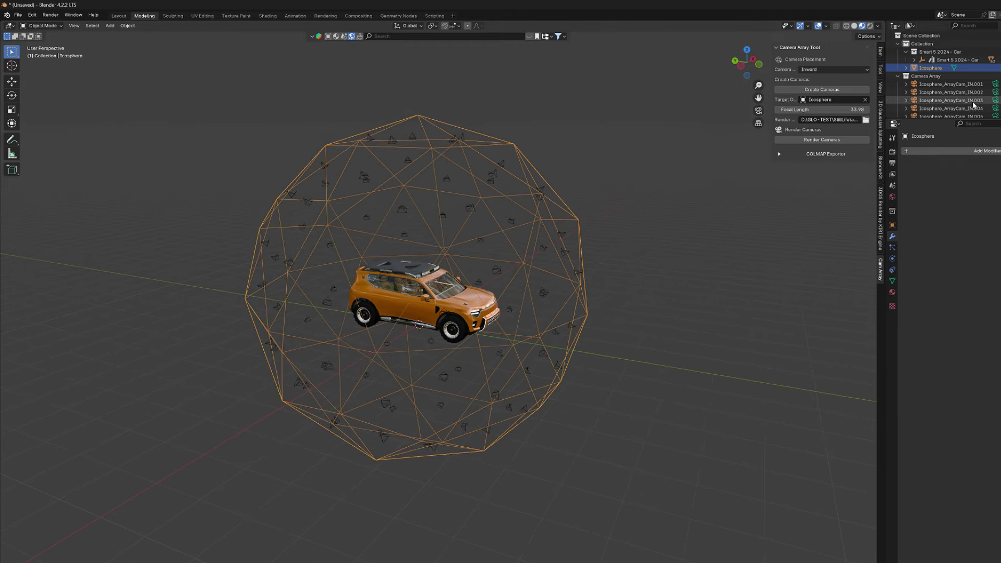
scroll(991, 108, "down", 2)
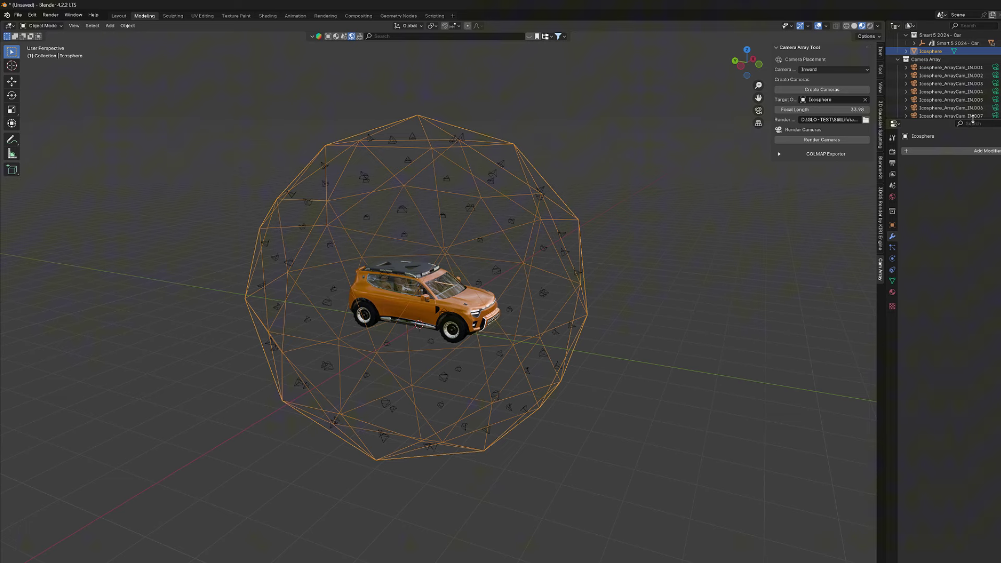
- Enlarge the Outliner and look through array cameras Icosphere_ArrayCam_IN.013 to .020
left_click_drag(972, 119, 972, 285)
left_click(993, 182)
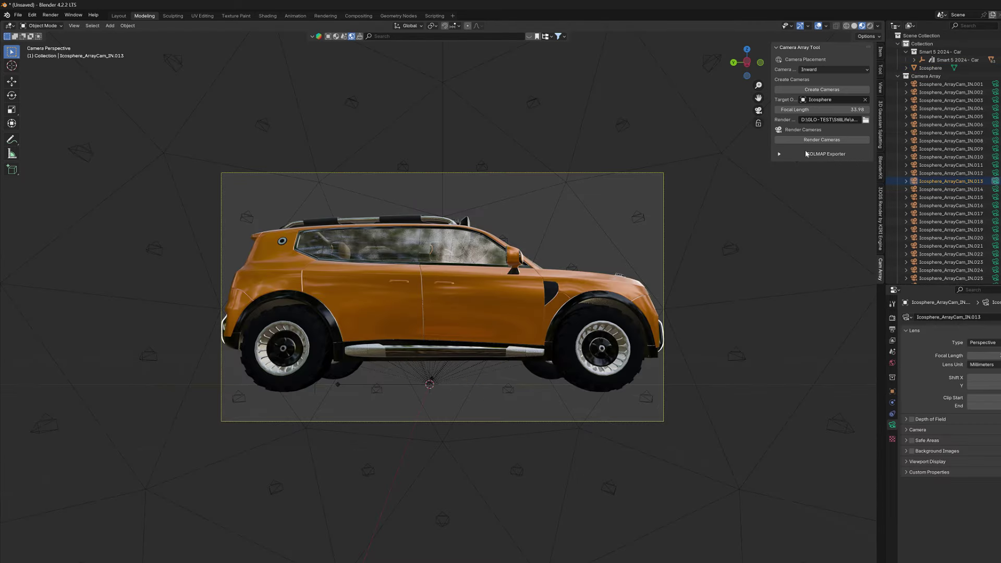
left_click(995, 197)
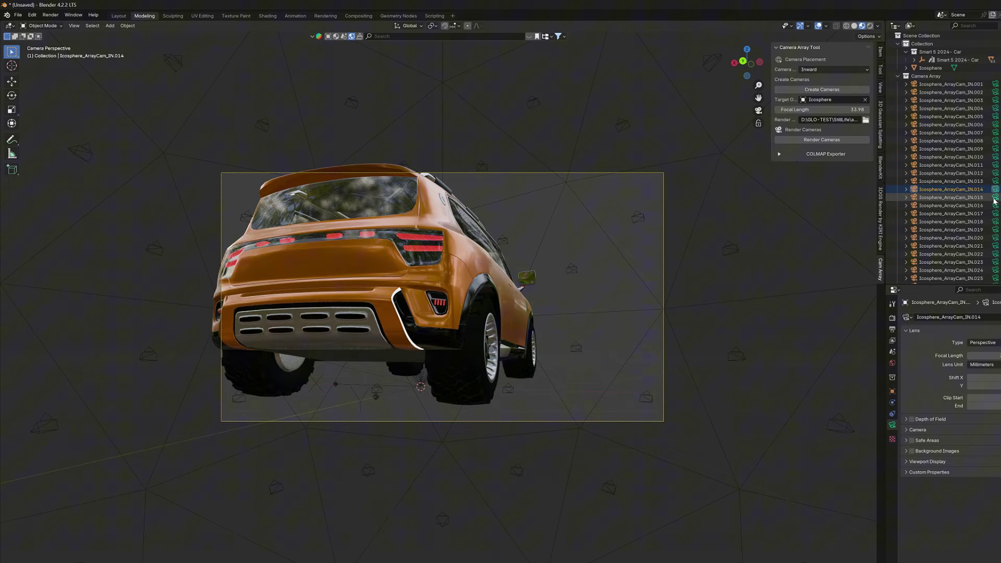
left_click(995, 206)
left_click(995, 213)
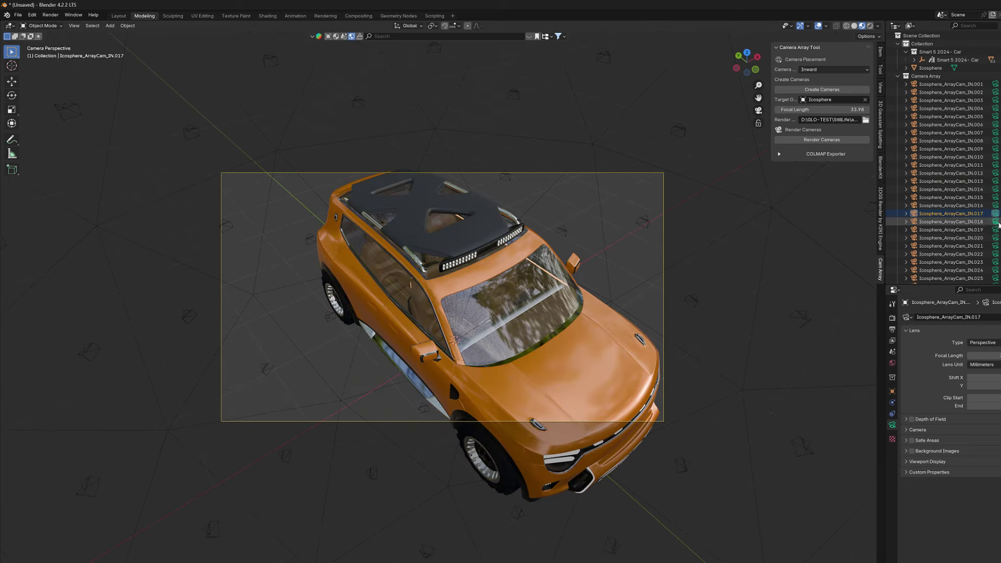
left_click(996, 221)
left_click(996, 229)
left_click(995, 238)
- Look through cameras .021 to .026, then browse for the render output folder
left_click(996, 245)
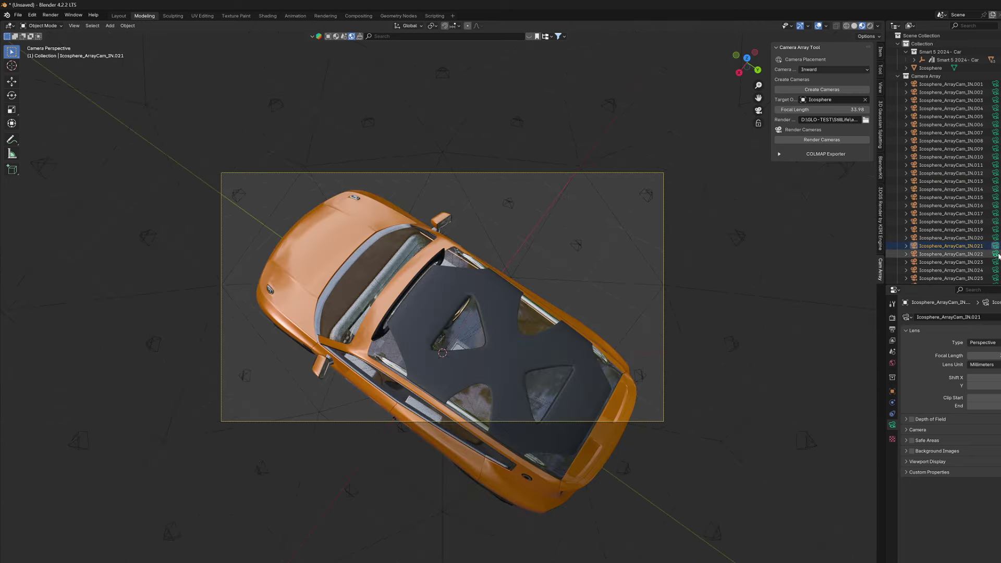
left_click(996, 255)
left_click(996, 262)
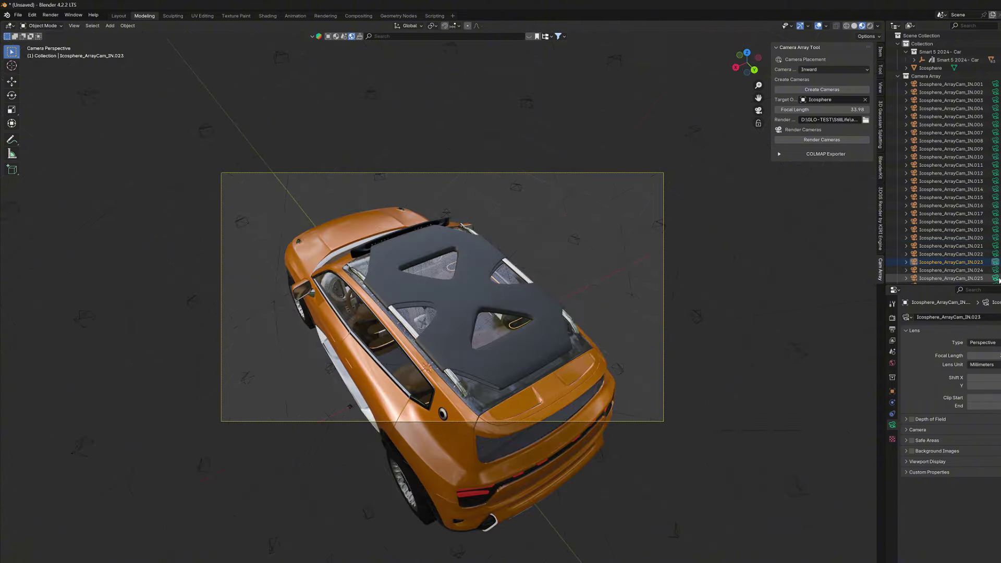
left_click(995, 270)
left_click(996, 278)
left_click(996, 286)
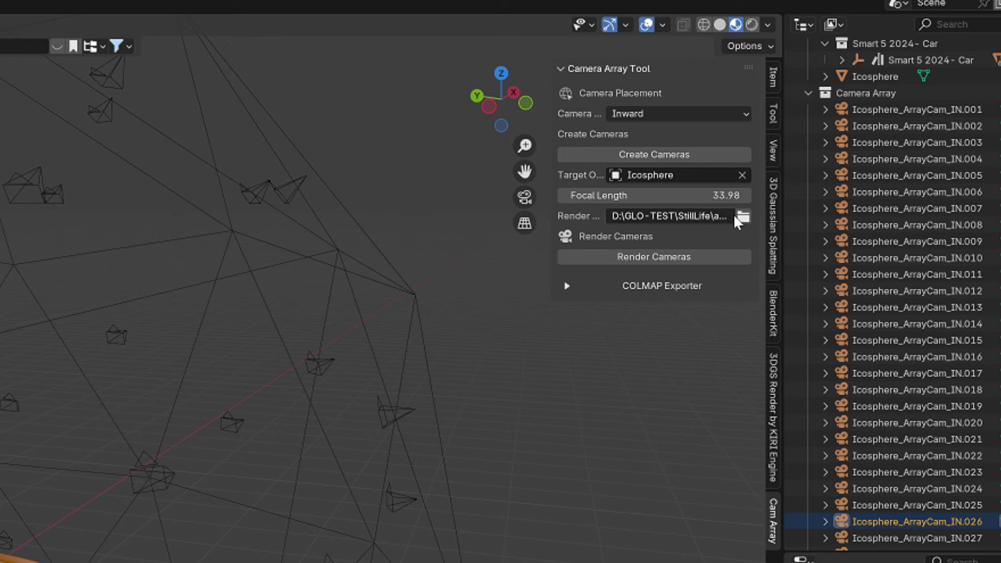
left_click(741, 216)
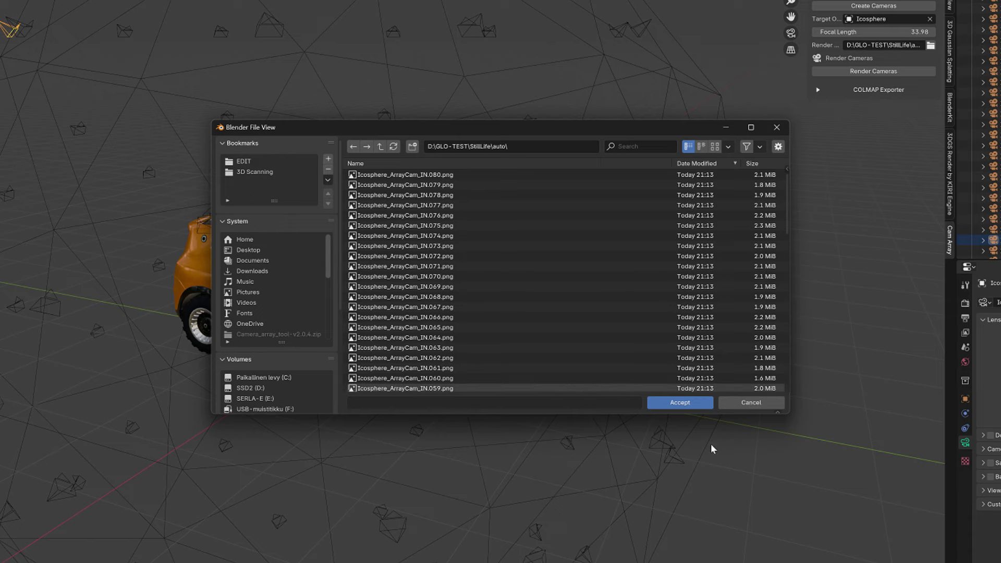
- Render every array camera view into the auto folder and preview several PNGs in Photos
left_click(681, 403)
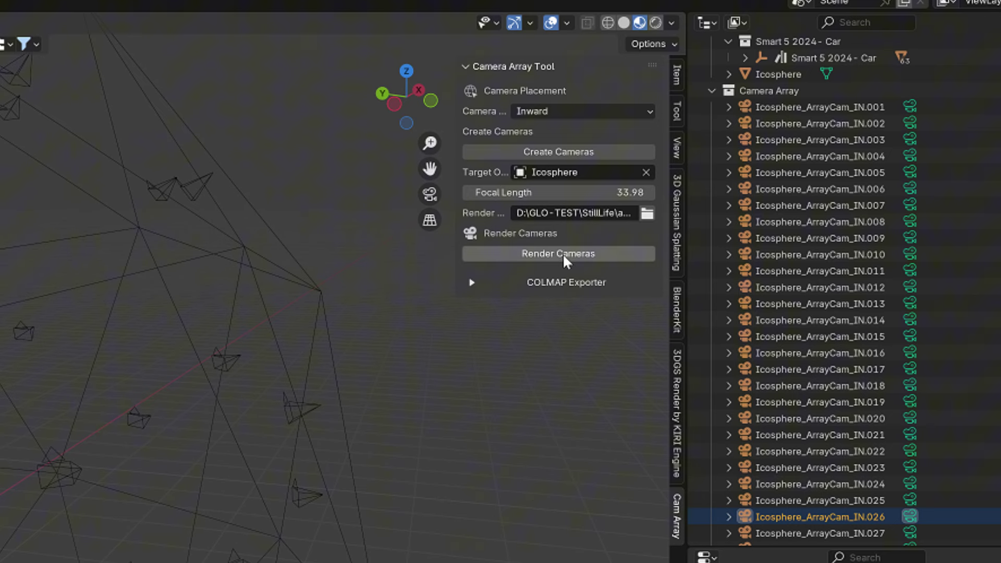
left_click(562, 253)
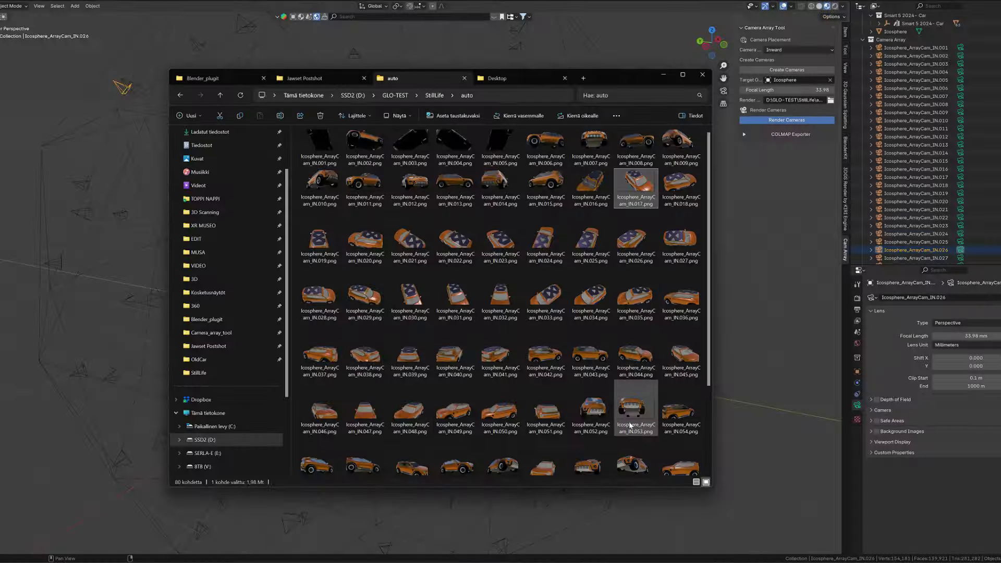
double_click(323, 193)
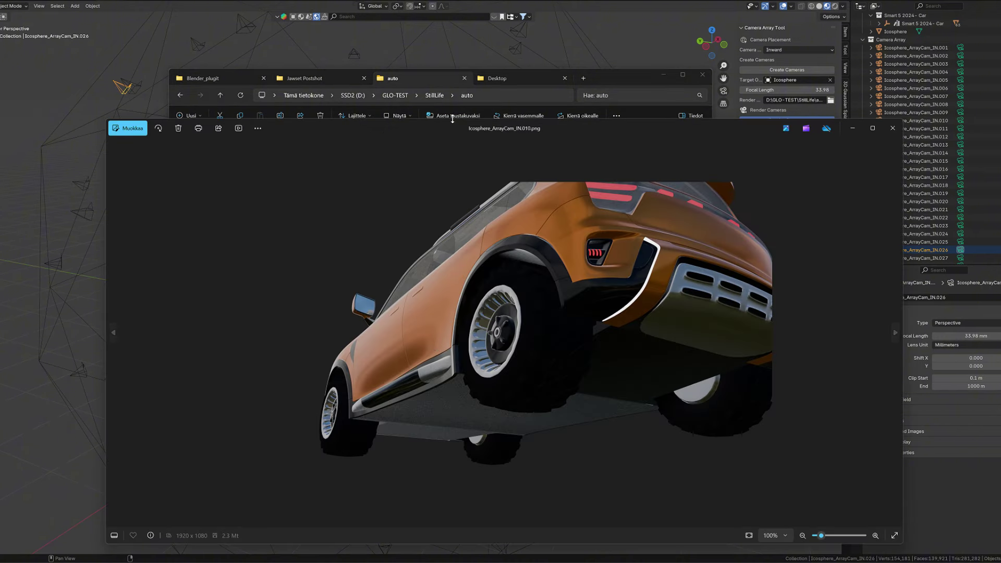
left_click_drag(568, 124, 474, 88)
left_click(776, 284)
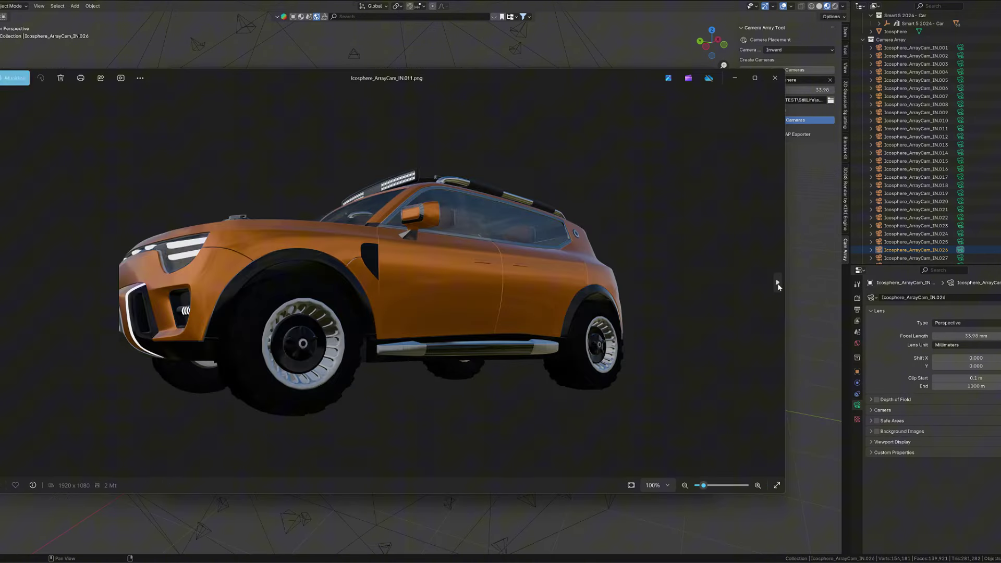
left_click(776, 284)
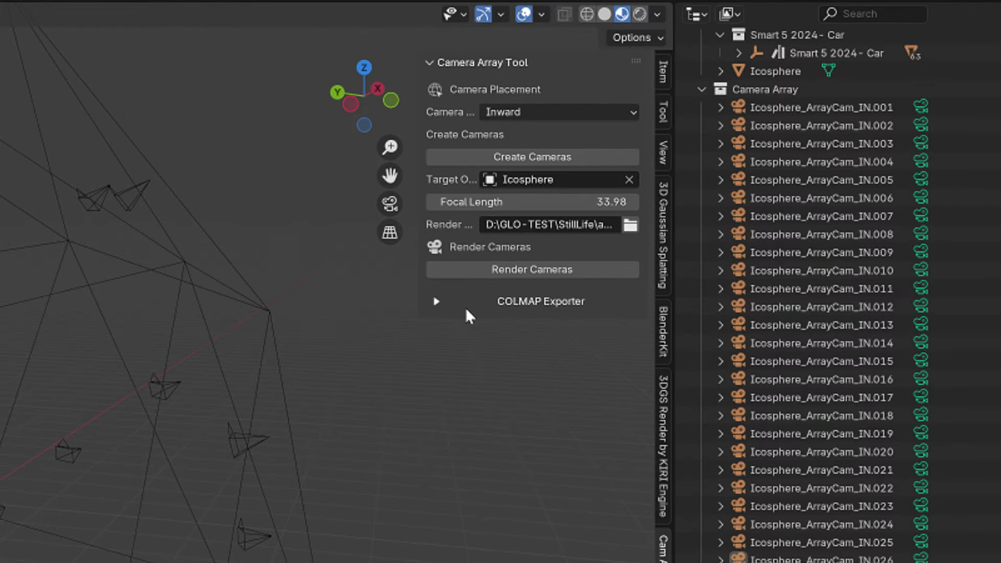
- Reveal the COLMAP Exporter options, then zoom and select car parts such as the roof
left_click(466, 309)
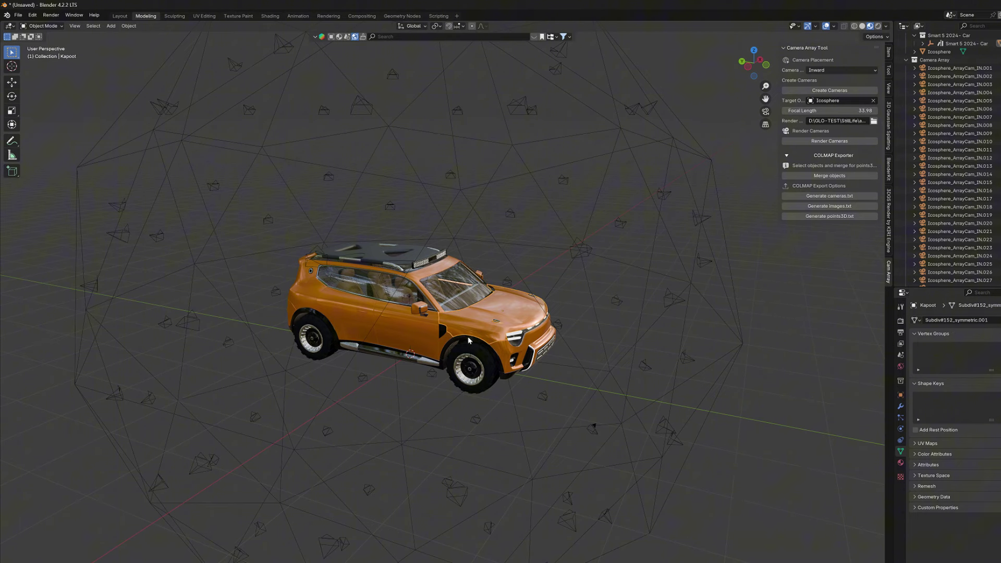
scroll(464, 340, "up", 4)
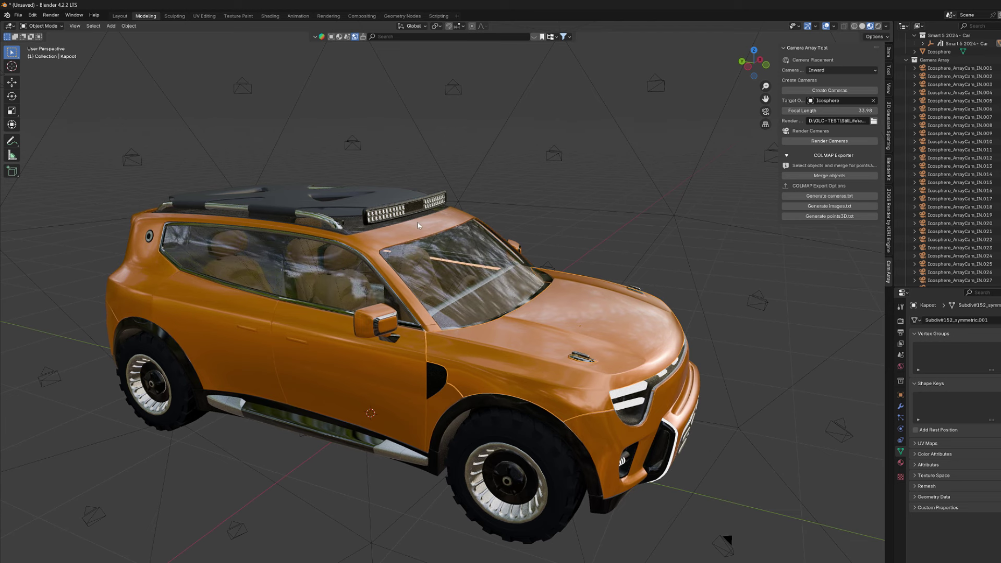
left_click(417, 207)
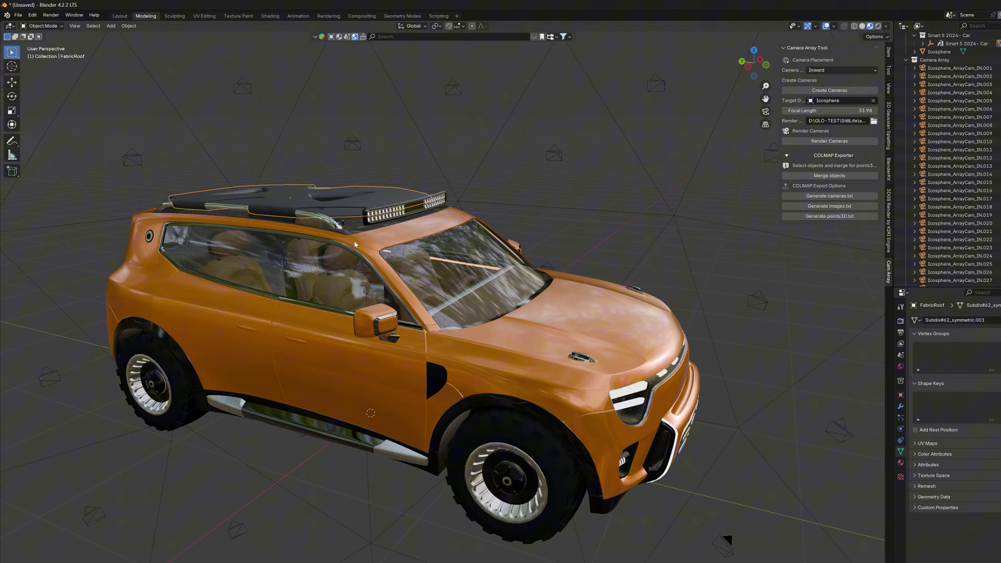
left_click(317, 344)
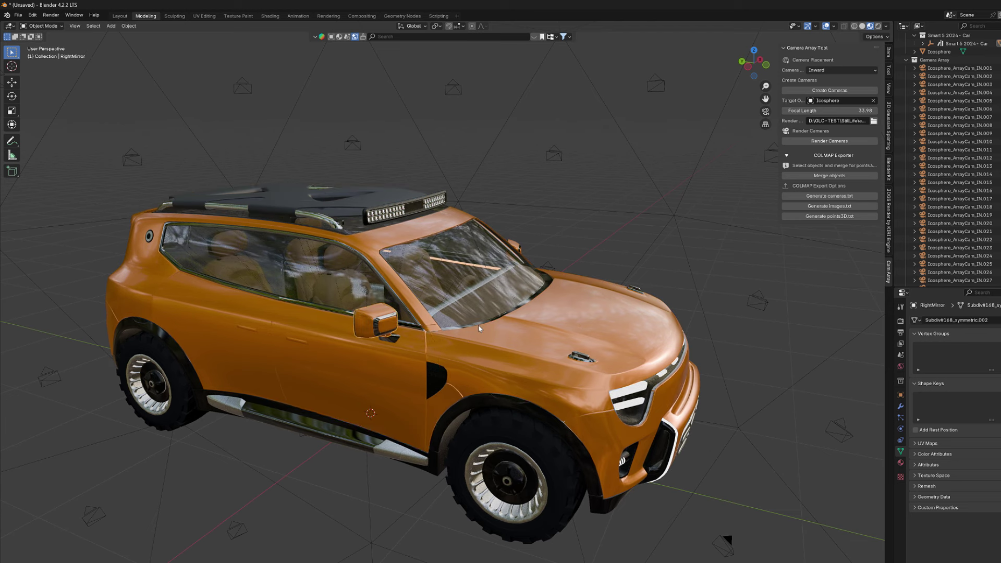
scroll(489, 324, "down", 6)
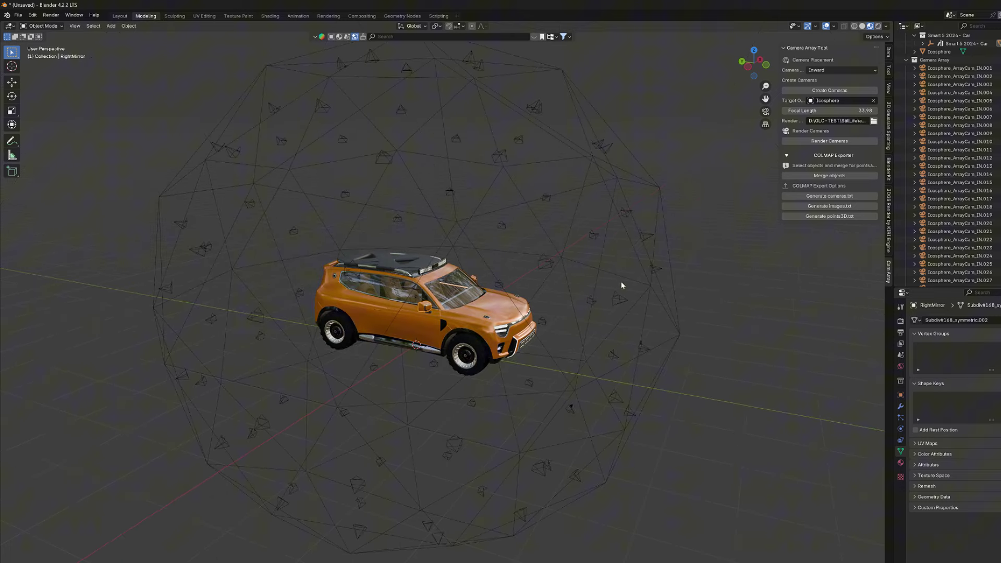
- Select car parts BackLight through UnderVehicle and merge them into Merged_point3D_mesh
left_click(907, 60)
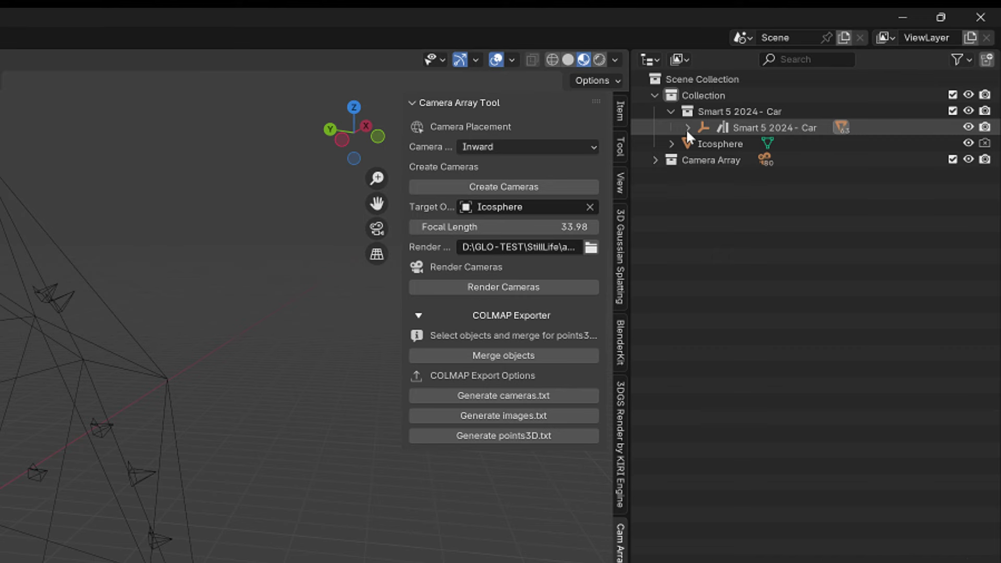
left_click(922, 61)
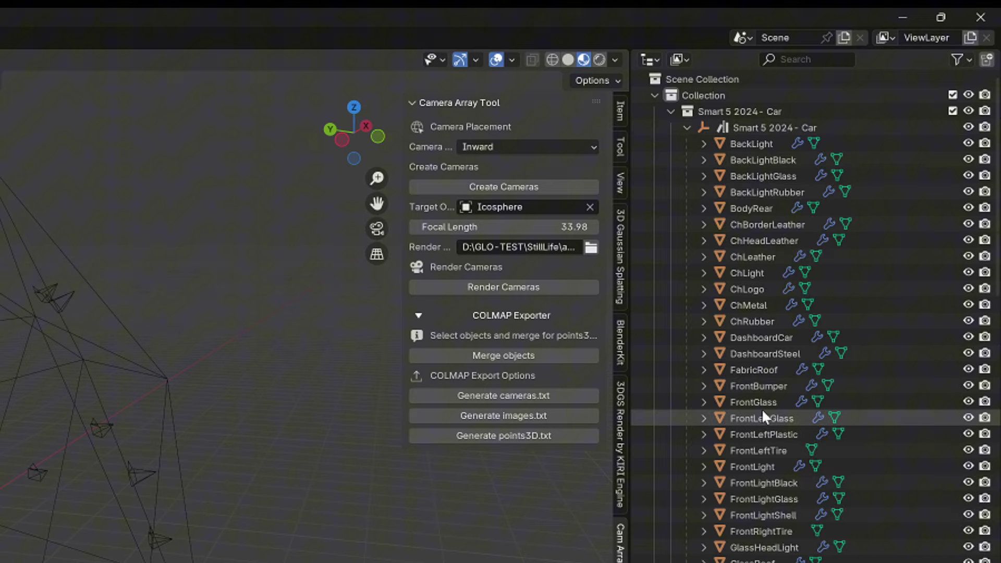
left_click(777, 146)
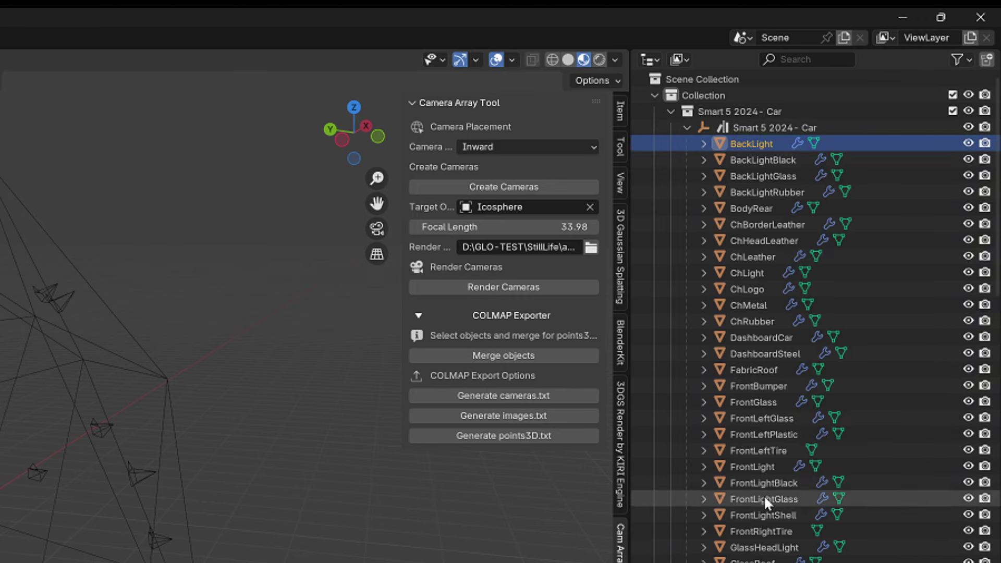
scroll(763, 497, "down", 12)
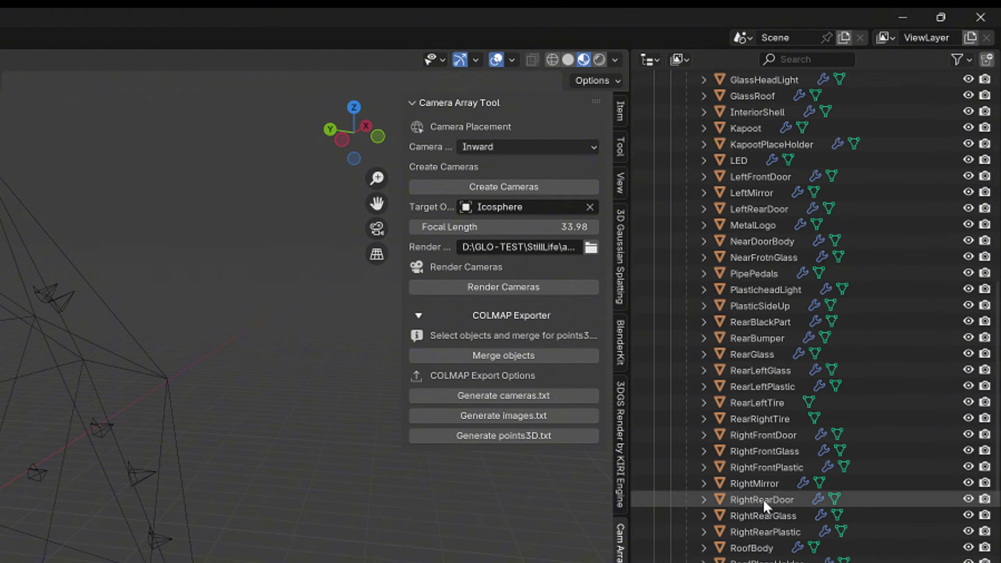
scroll(762, 498, "down", 4)
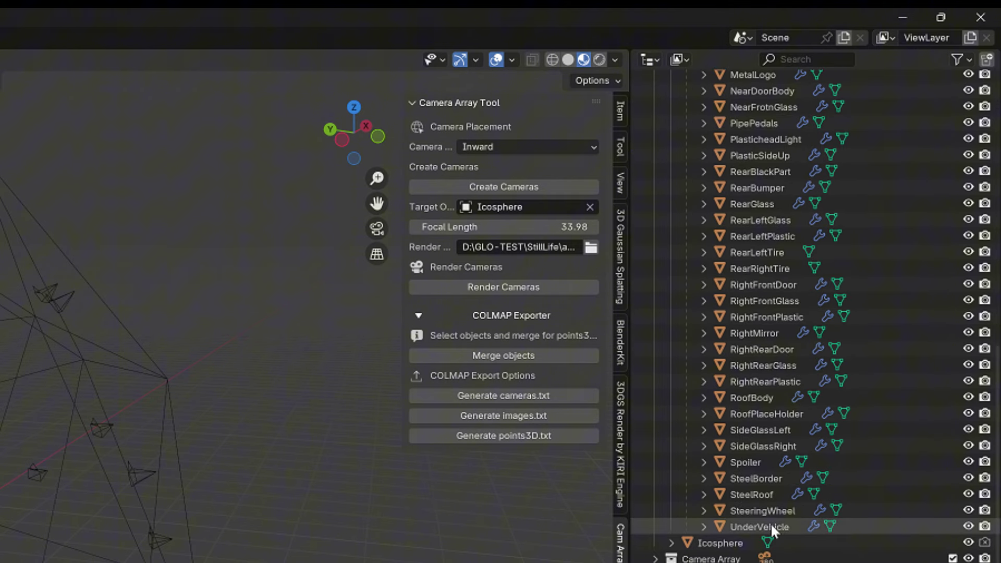
scroll(772, 531, "up", 16)
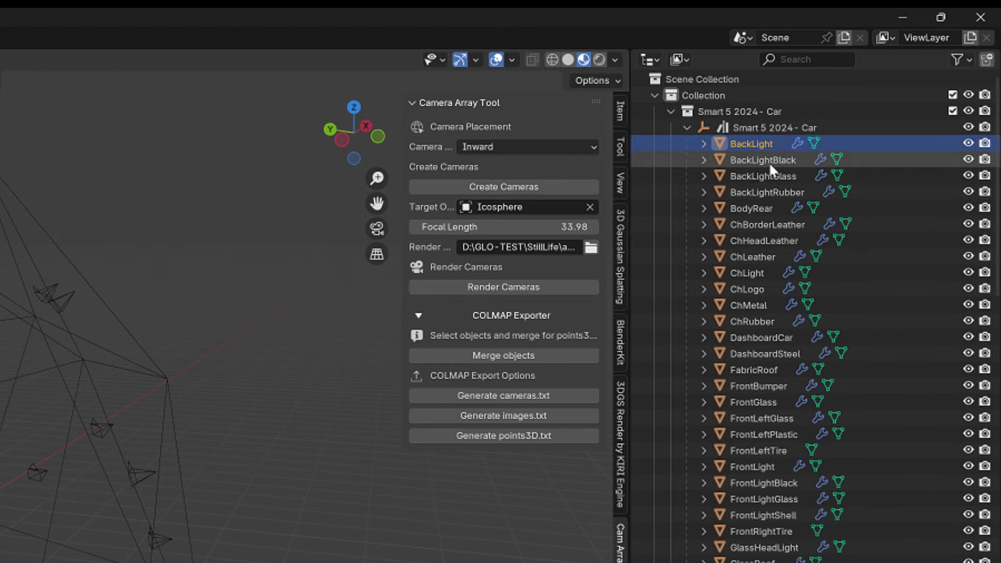
scroll(761, 192, "down", 16)
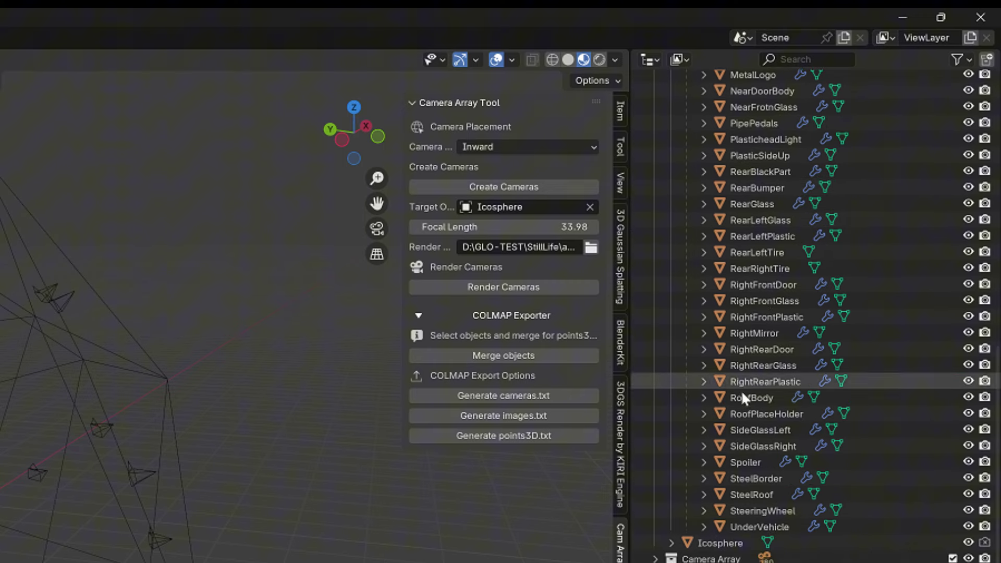
left_click(759, 526, "shift")
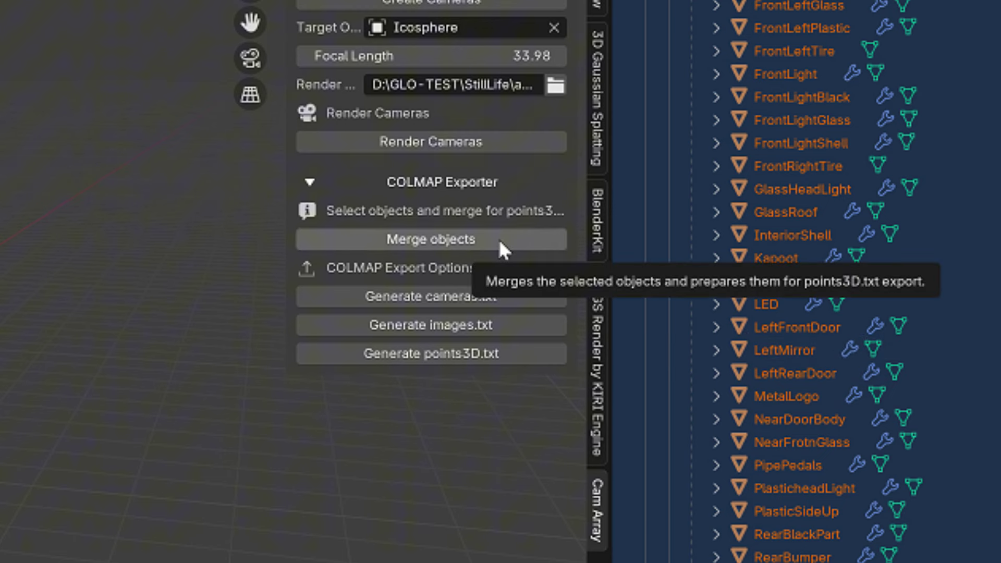
left_click(499, 243)
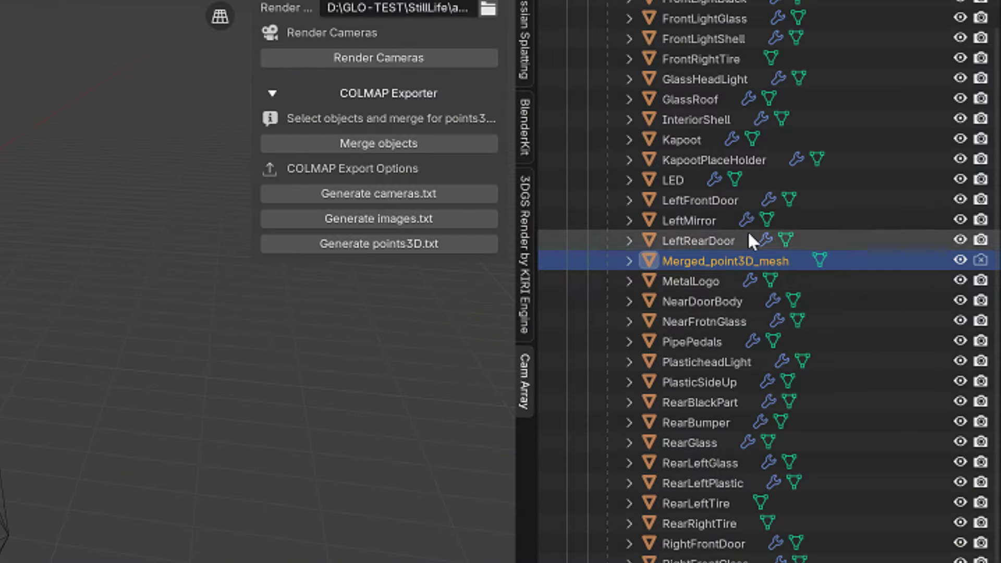
left_click(885, 199)
left_click(696, 260)
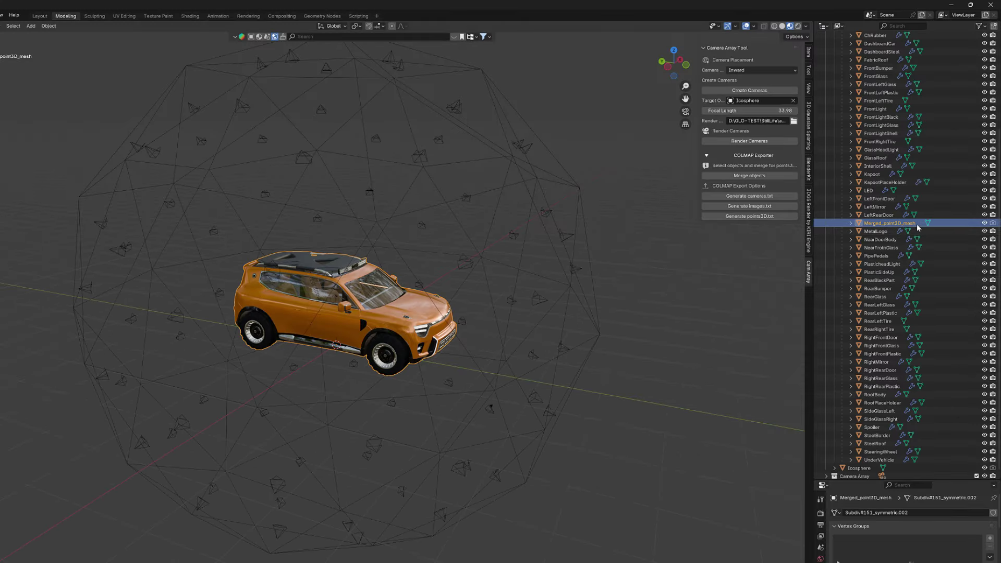
left_click(918, 225, "ctrl")
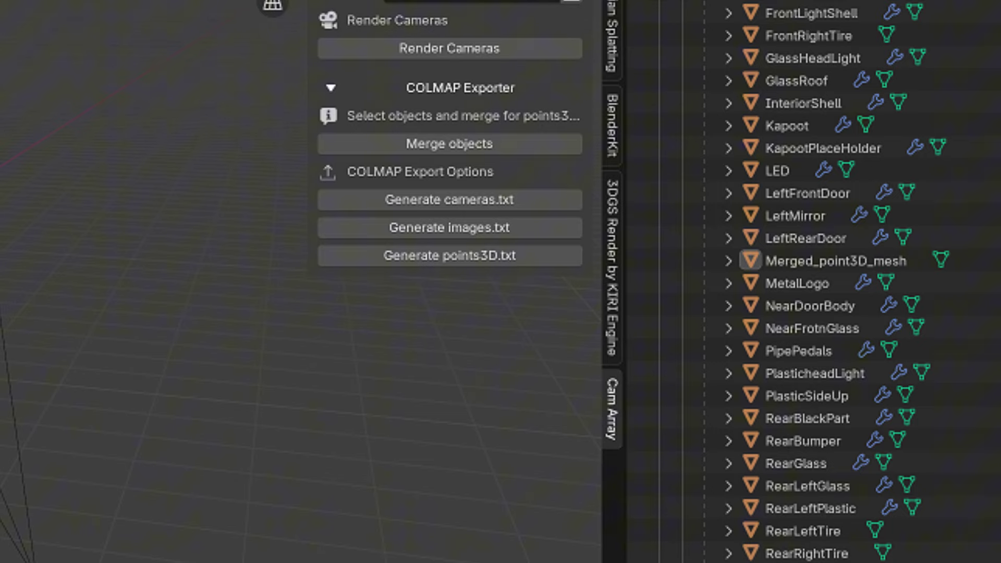
scroll(834, 282, "up", 5)
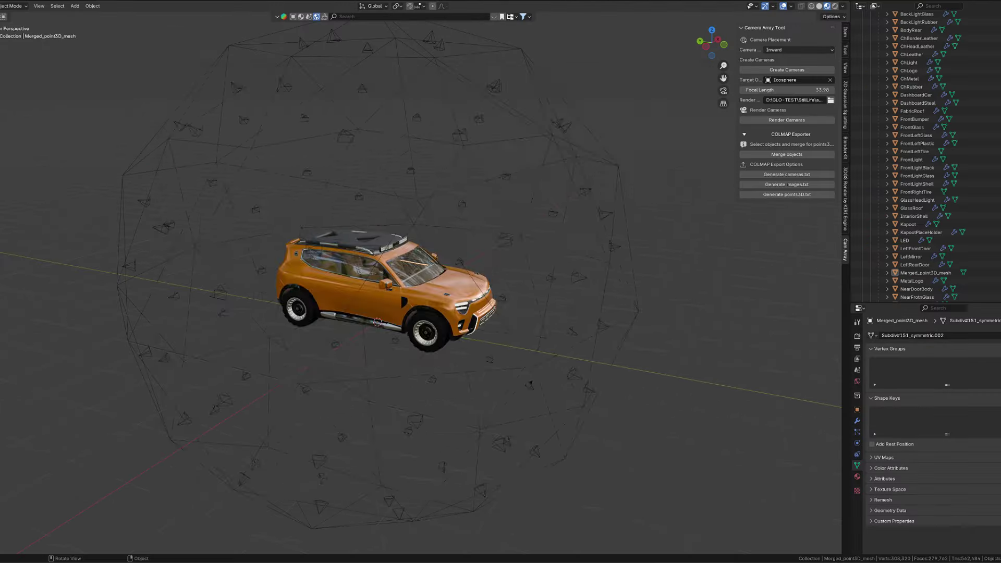
- Bring up File Explorer, then move and widen its window to check cameras.txt in auto
key("alt+Tab")
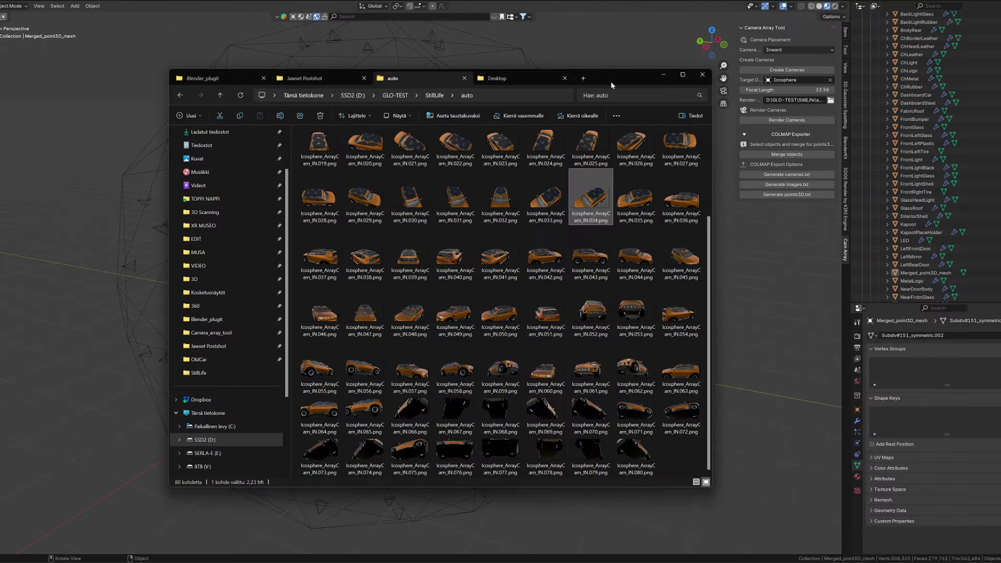
left_click_drag(611, 82, 506, 42)
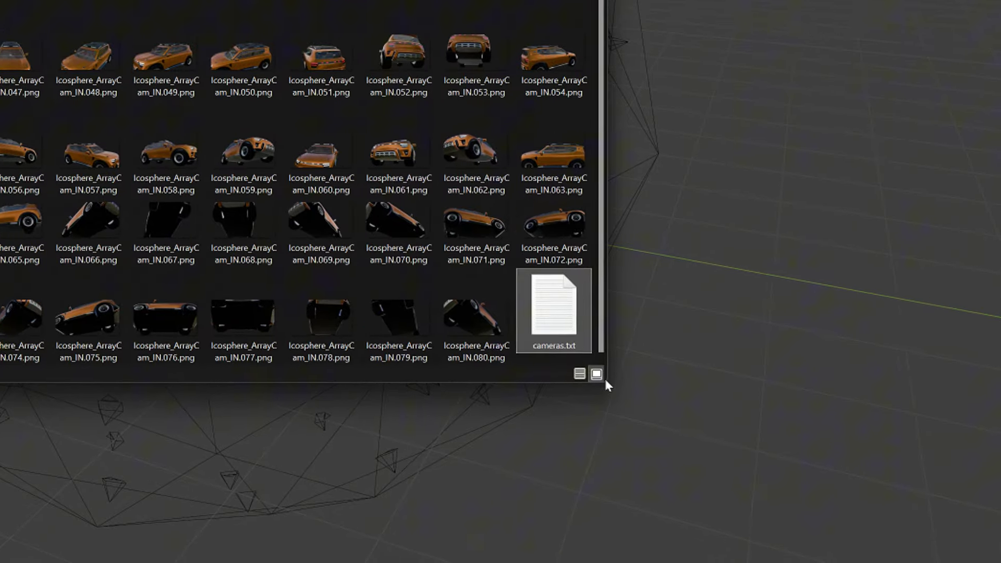
left_click_drag(592, 371, 620, 374)
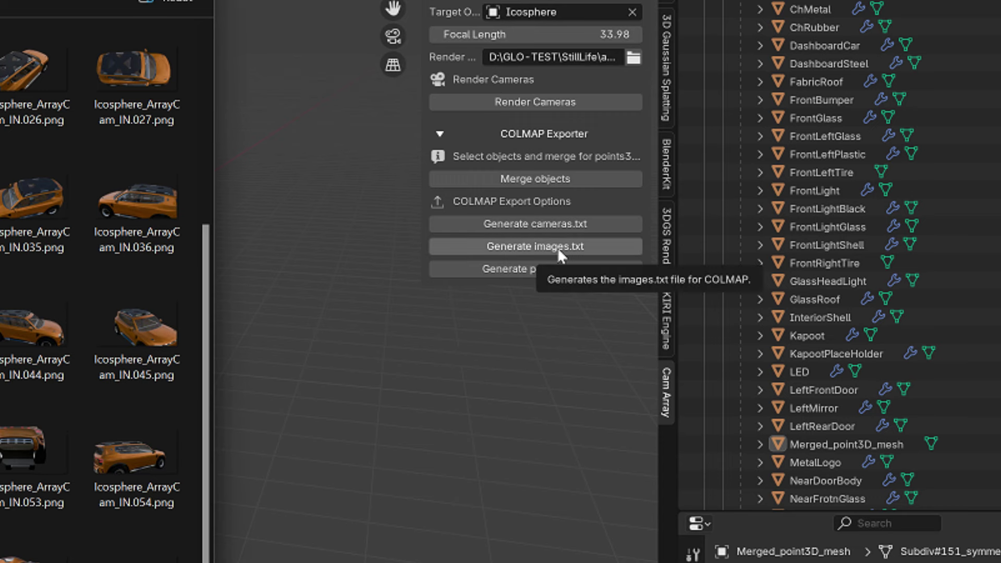
- Export images.txt, confirm it in the auto folder, and return to Blender
left_click(558, 249)
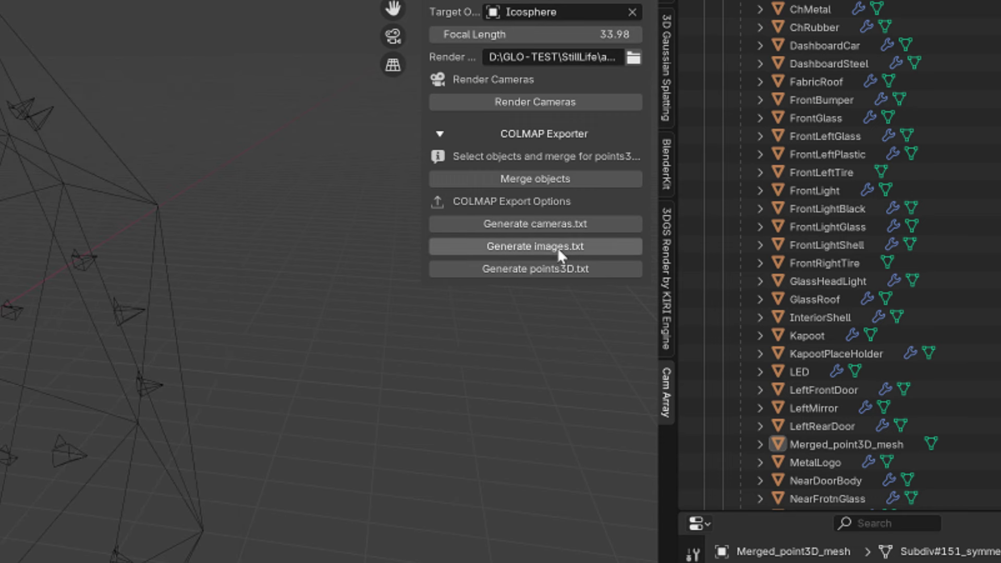
key("alt+Tab")
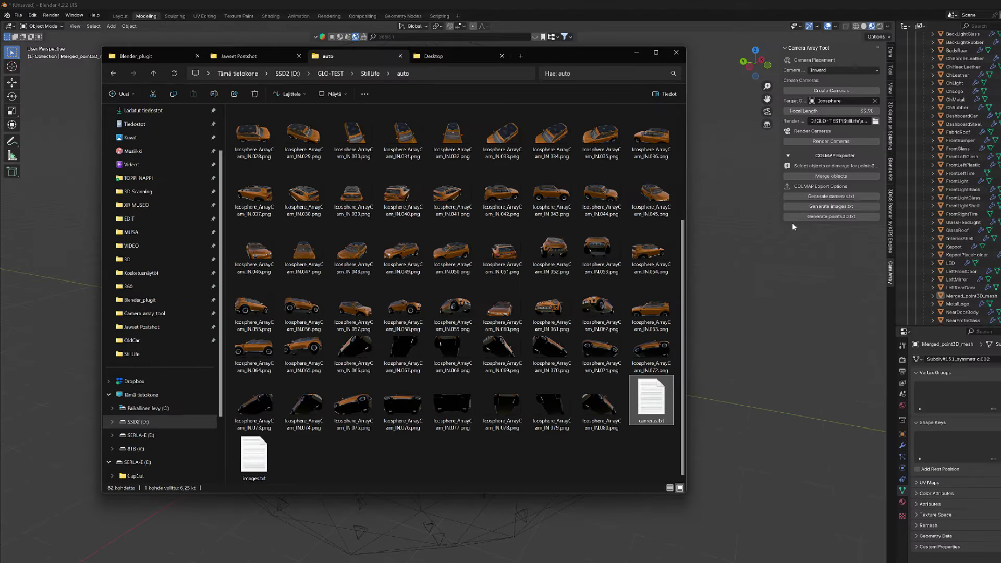
left_click(792, 223)
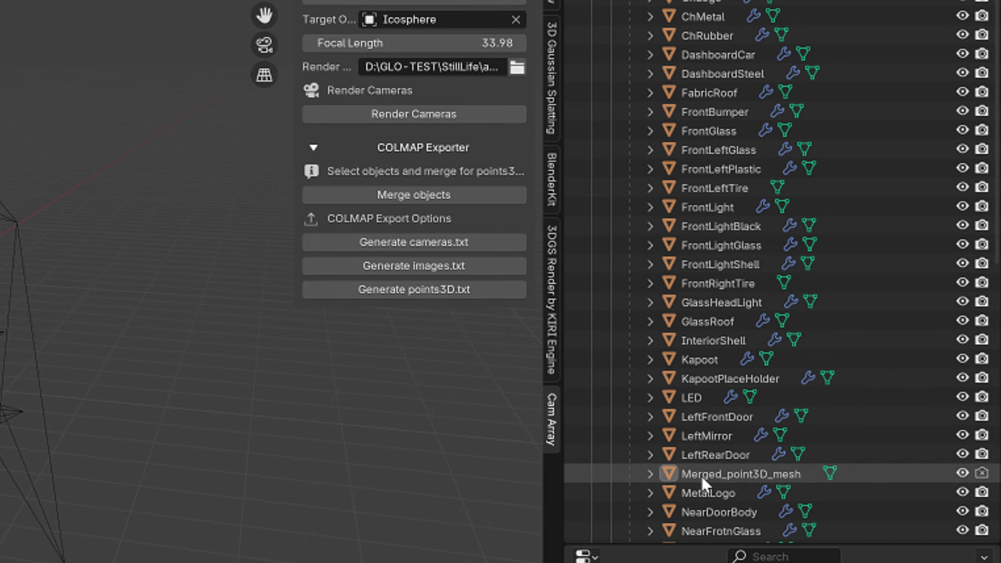
- Export points3D.txt from Merged_point3D_mesh and check its 7.69 MB size in Explorer
left_click(748, 476)
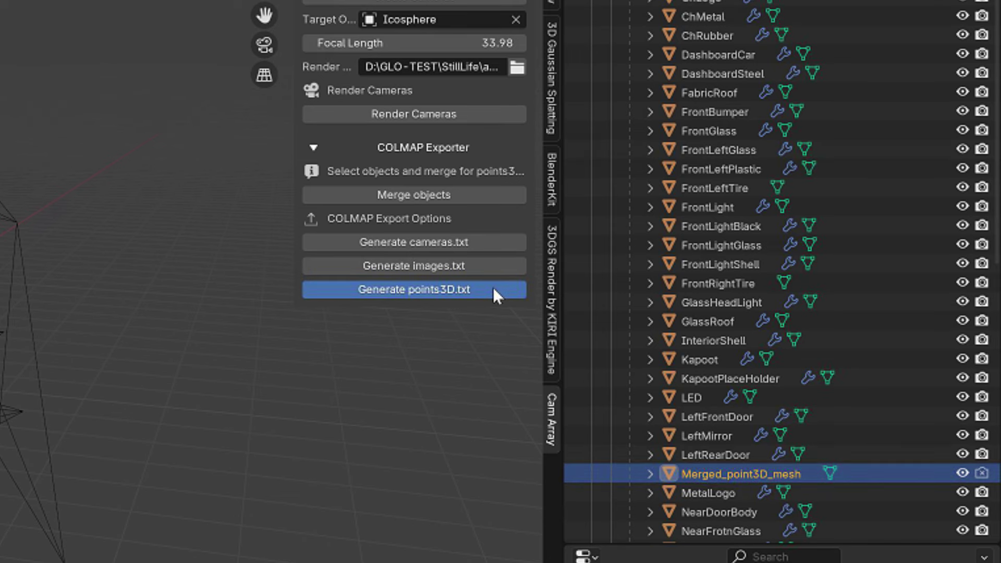
left_click(492, 288)
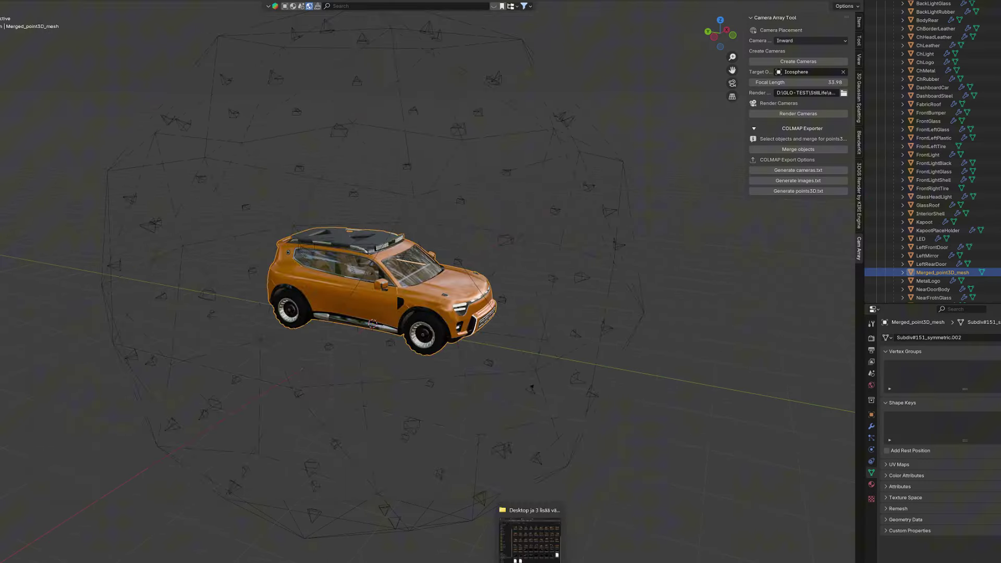
key("alt+Tab")
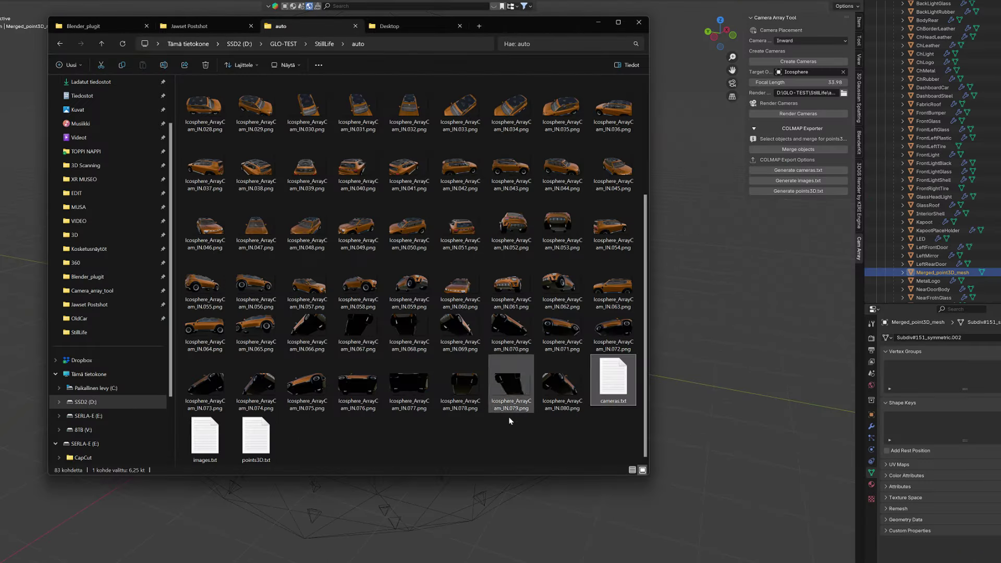
left_click(261, 442)
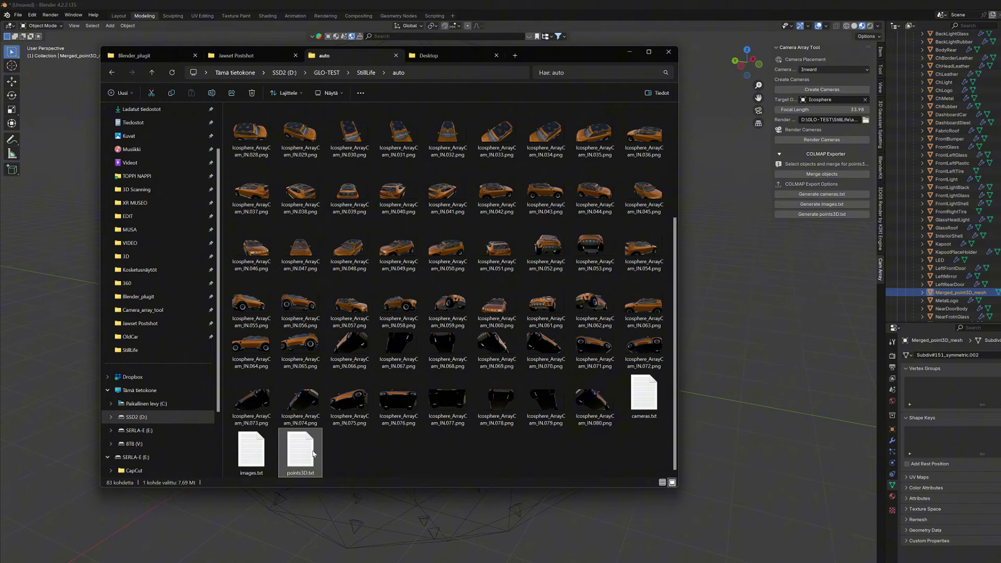
- Review the exported images.txt and points3D.txt COLMAP files, then close Notepad
left_click(645, 395)
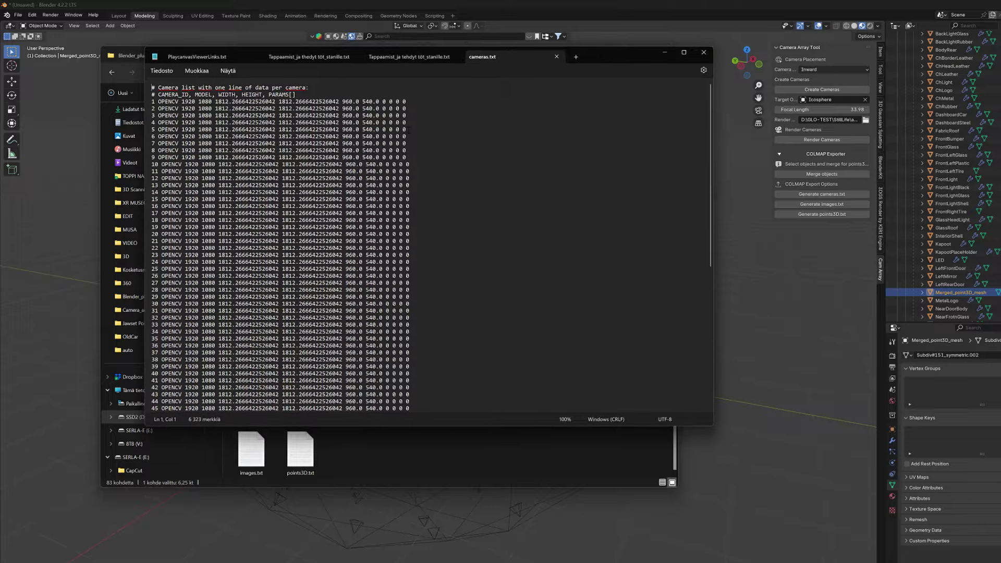
scroll(409, 130, "down", 10)
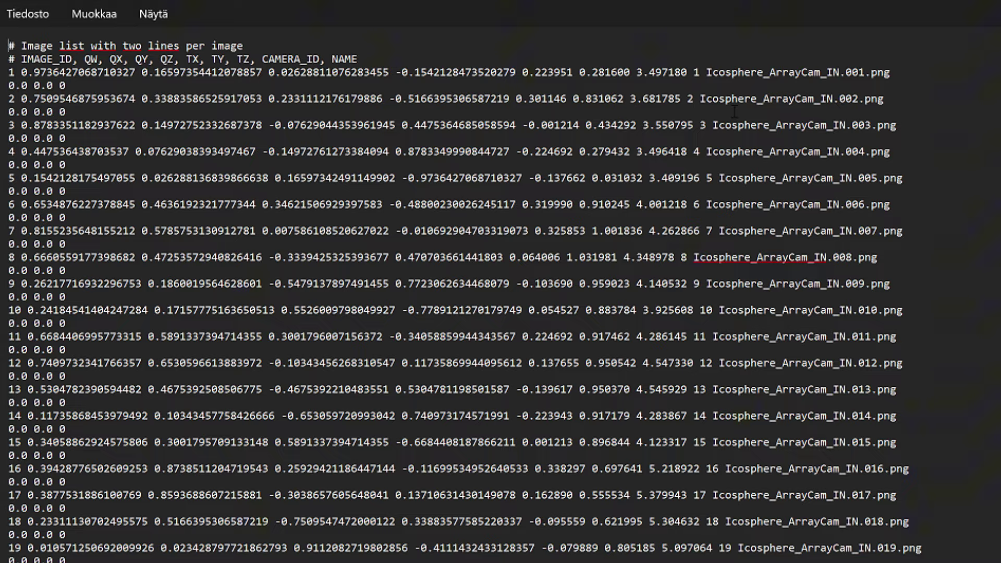
scroll(733, 111, "down", 15)
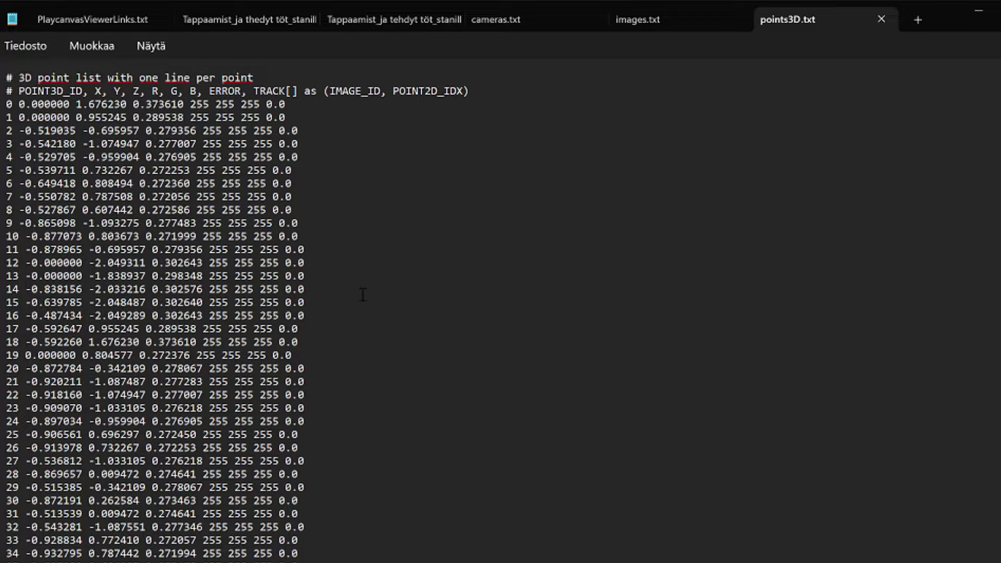
scroll(363, 295, "down", 20)
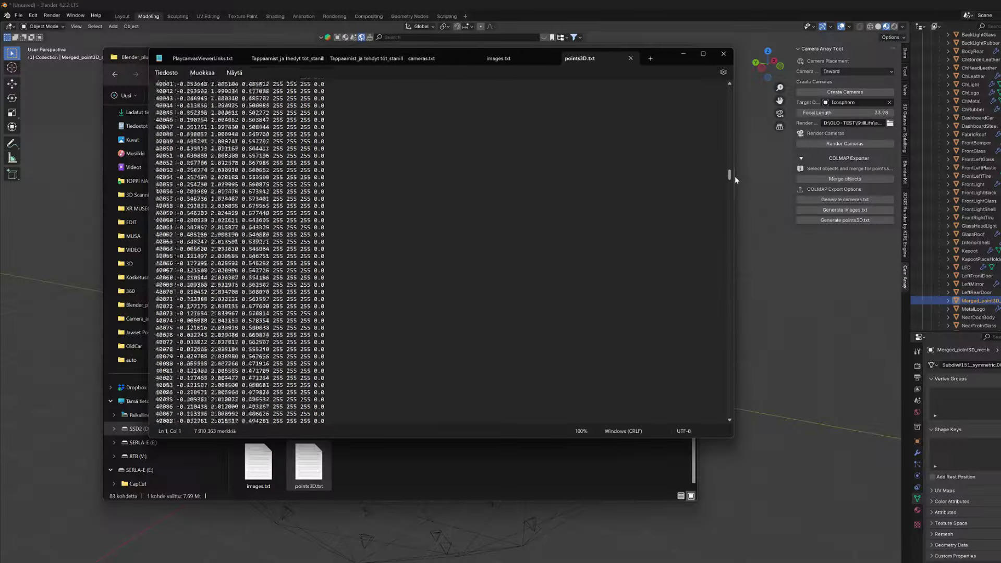
left_click_drag(728, 172, 723, 70)
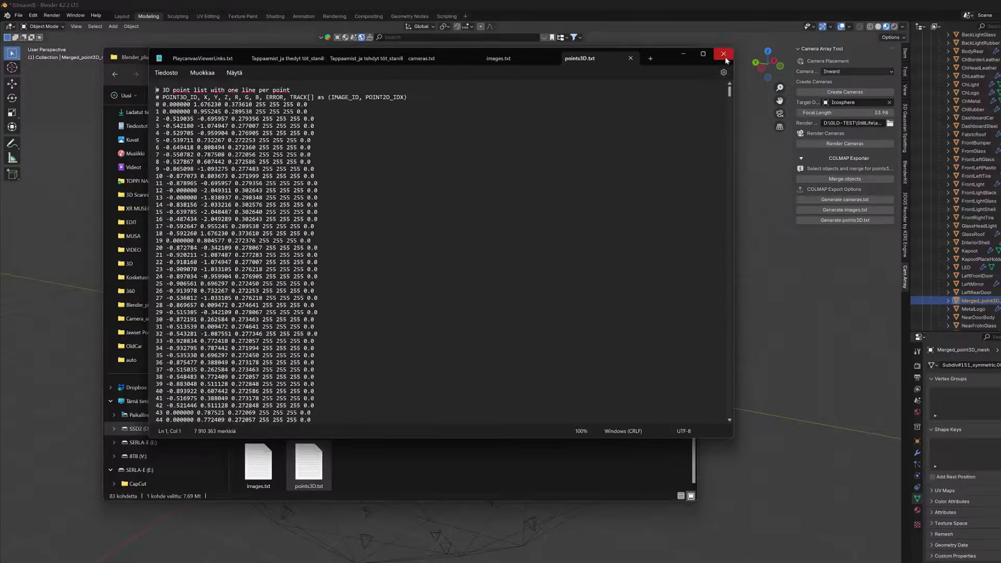
left_click(725, 56)
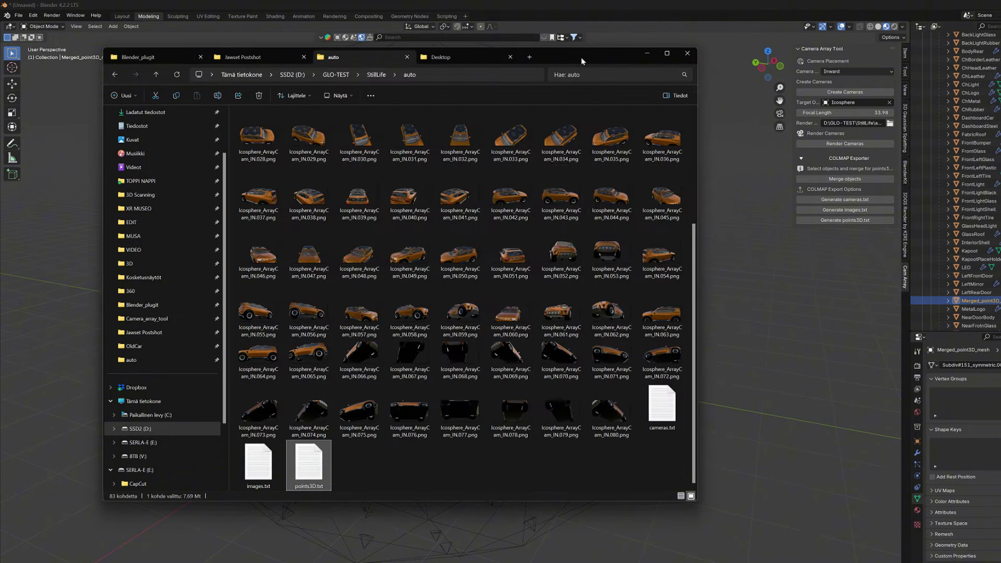
- Launch Jawset Postshot and drop the auto folder onto it for import
left_click_drag(582, 61, 620, 68)
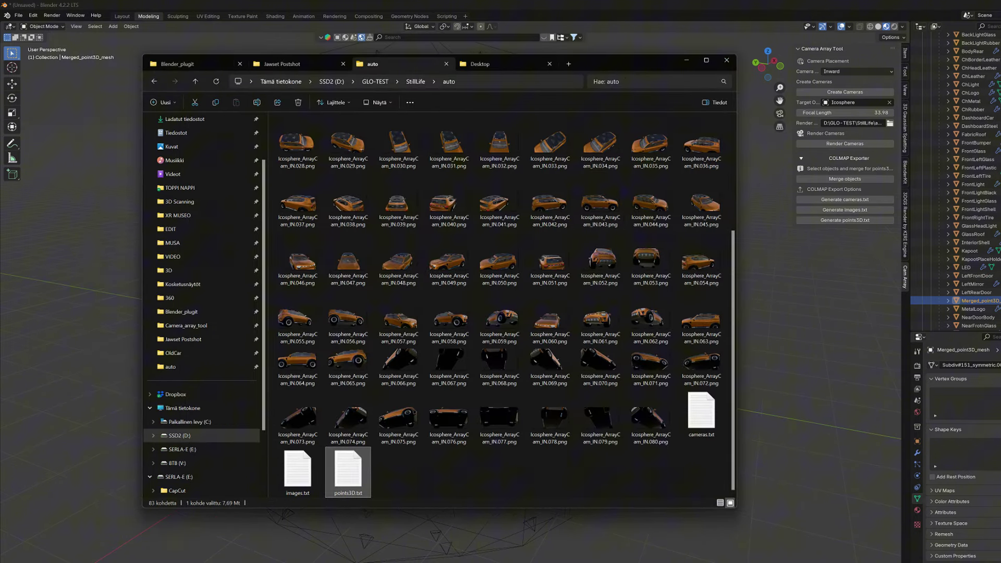
key("alt+Tab")
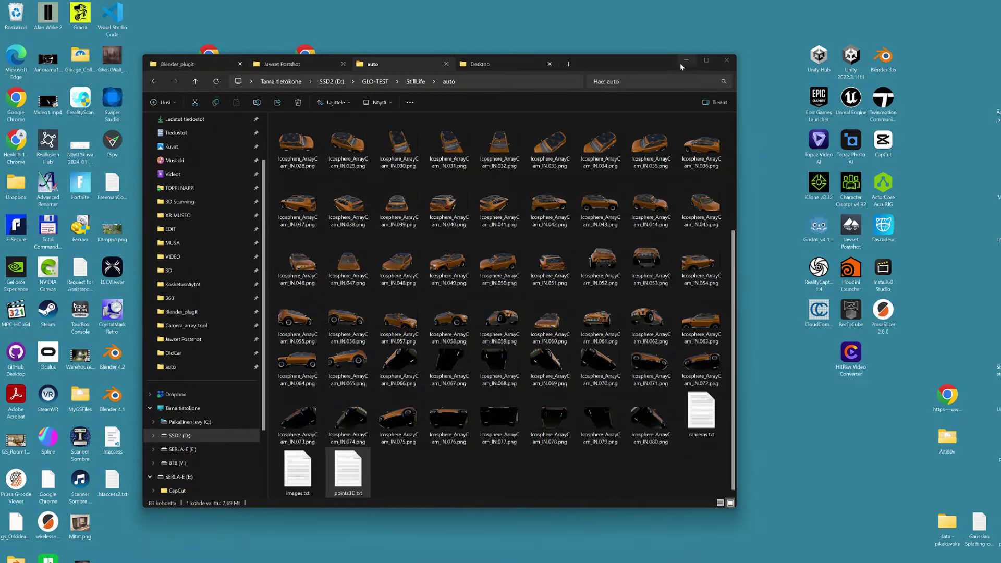
left_click(681, 63)
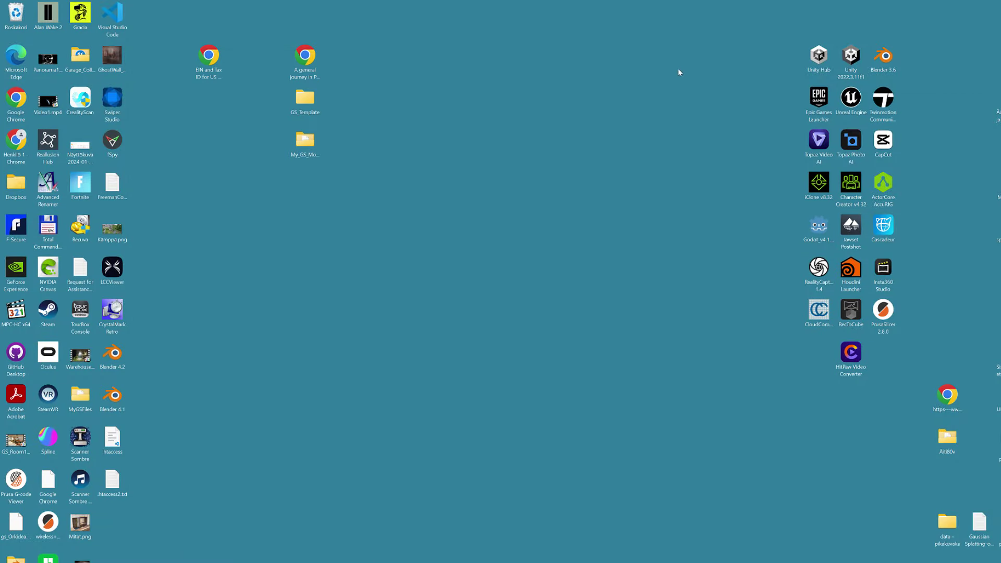
double_click(851, 229)
key("alt+Tab")
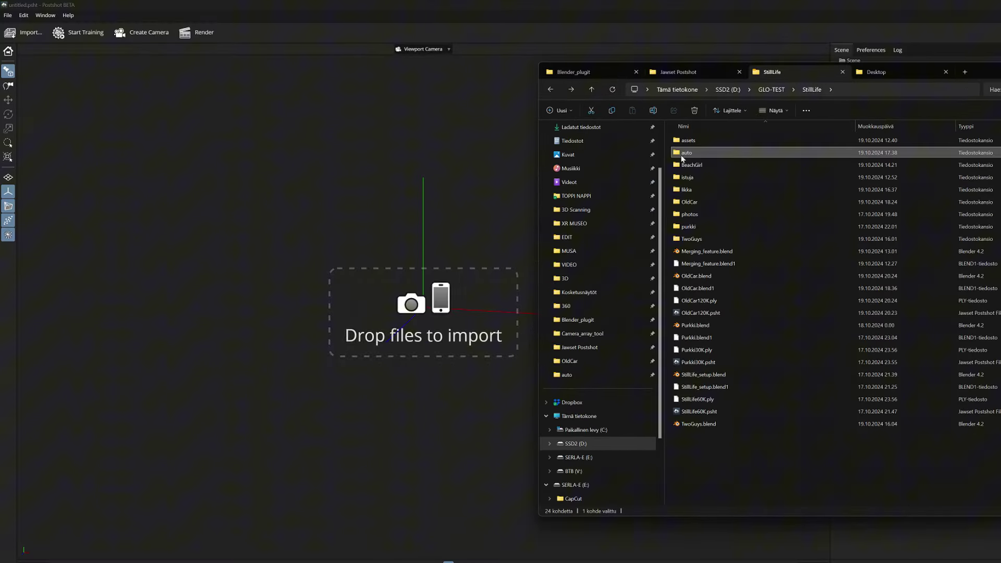
left_click_drag(423, 258, 421, 254)
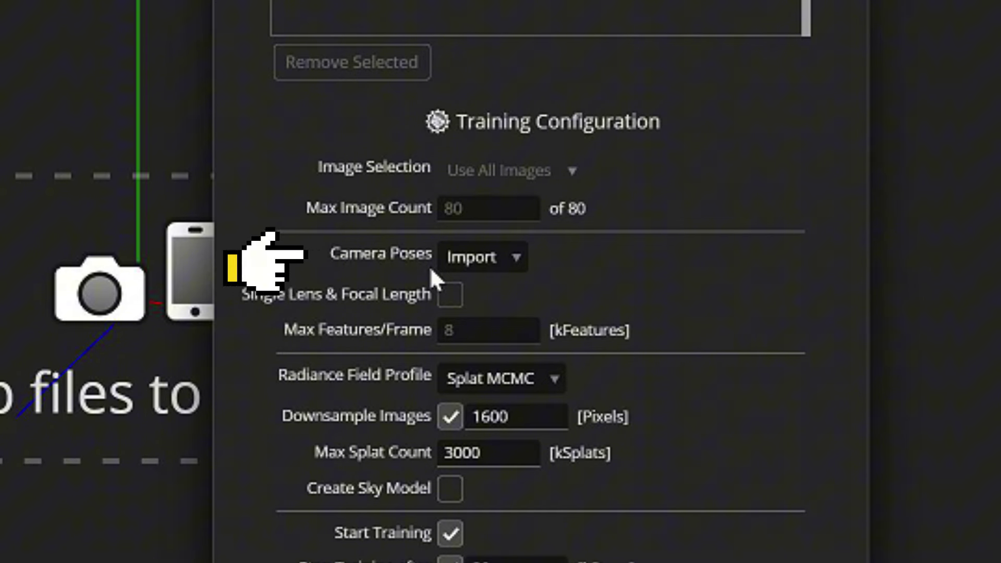
- Set Max Splat Count to 1200, pause training, and orbit to a side view
double_click(531, 458)
type("12")
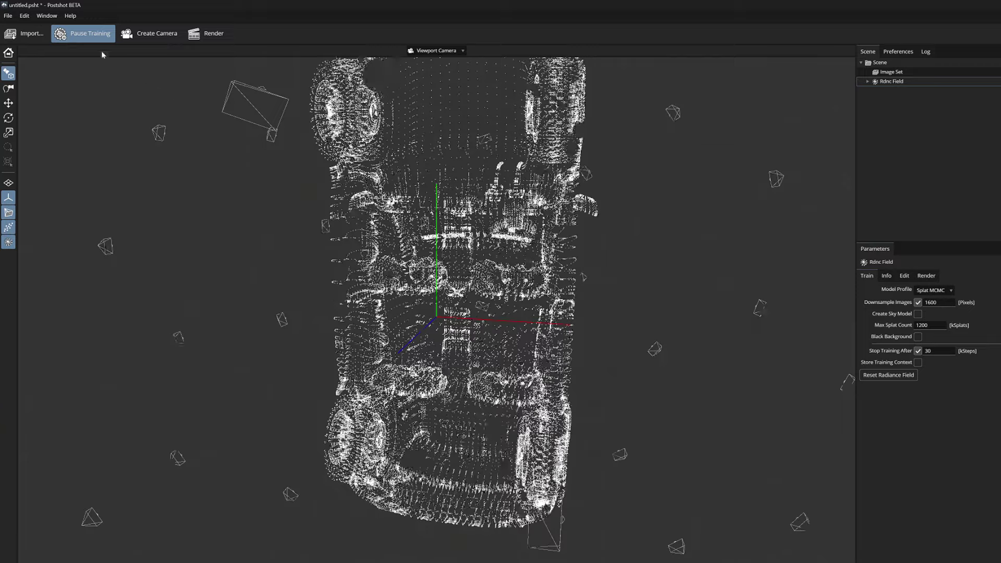
left_click(86, 34)
scroll(487, 324, "down", 5)
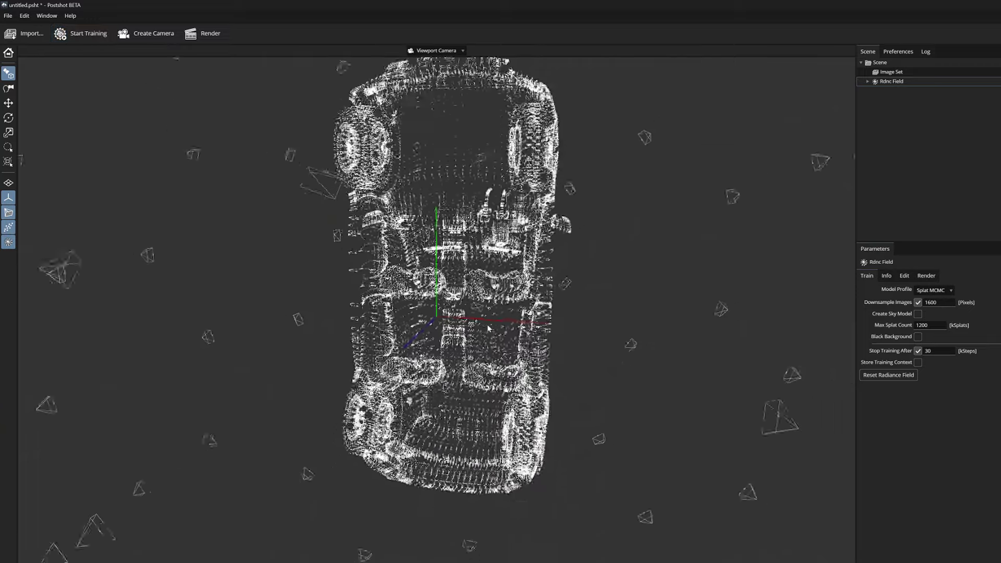
left_click_drag(487, 324, 579, 305)
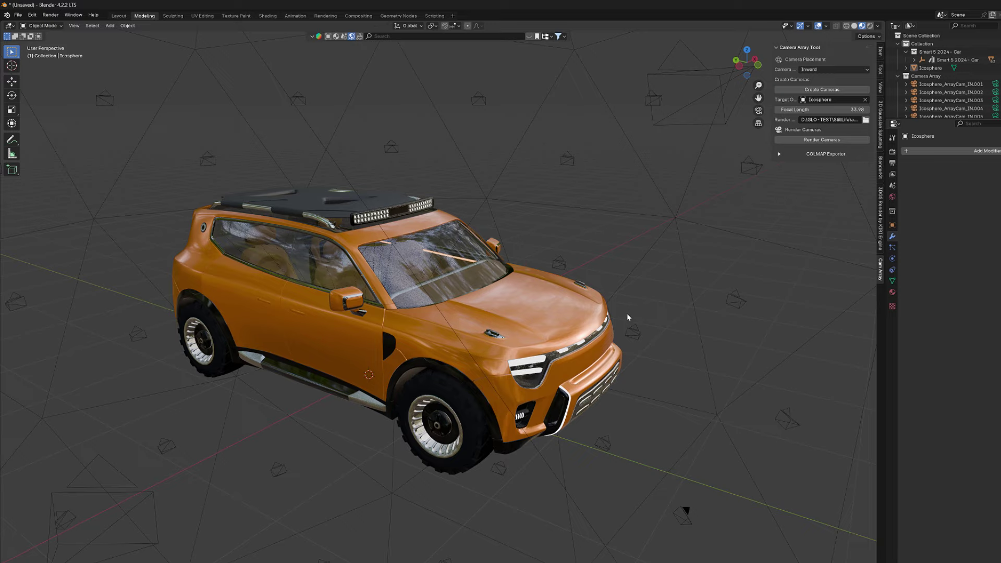
mouse_move(627, 317)
middle_mouse_down()
mouse_move(647, 318)
mouse_move(650, 303)
mouse_move(620, 328)
middle_mouse_up()
- Resume training briefly, pause again, and tilt to an oblique view of the car
left_click(621, 330)
scroll(628, 266, "down", 8)
mouse_move(628, 266)
middle_mouse_down()
mouse_move(610, 262)
mouse_move(632, 262)
middle_mouse_up()
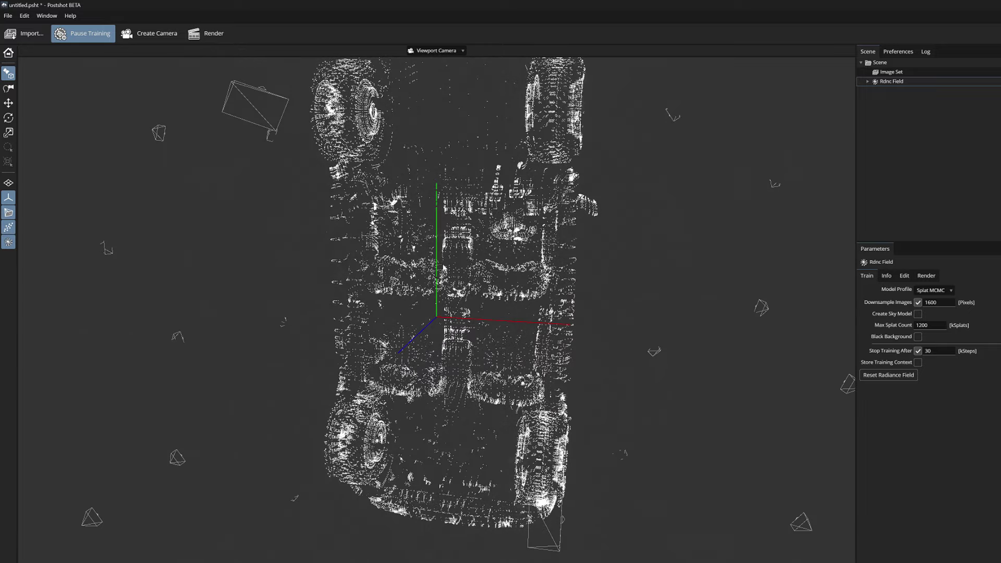
left_click(84, 34)
scroll(489, 328, "down", 6)
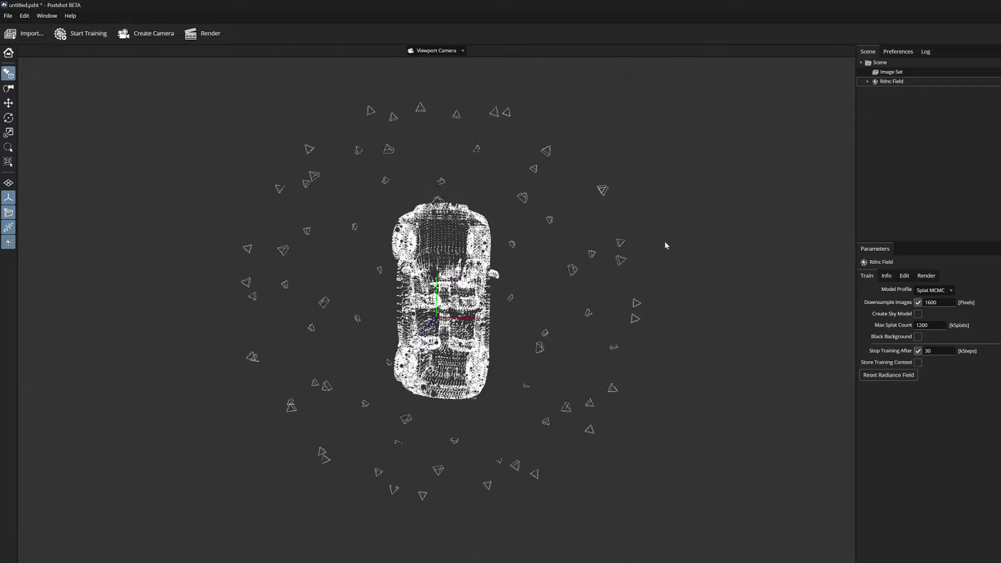
left_click_drag(489, 328, 469, 313)
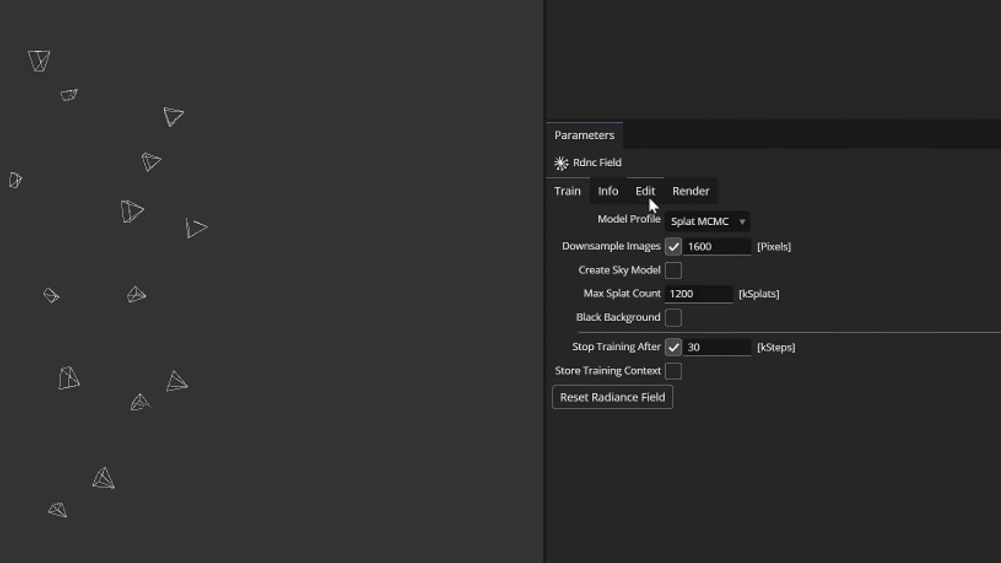
- Use Align Up Vector in the field's Edit settings to rotate the car 90° upright
left_click(646, 192)
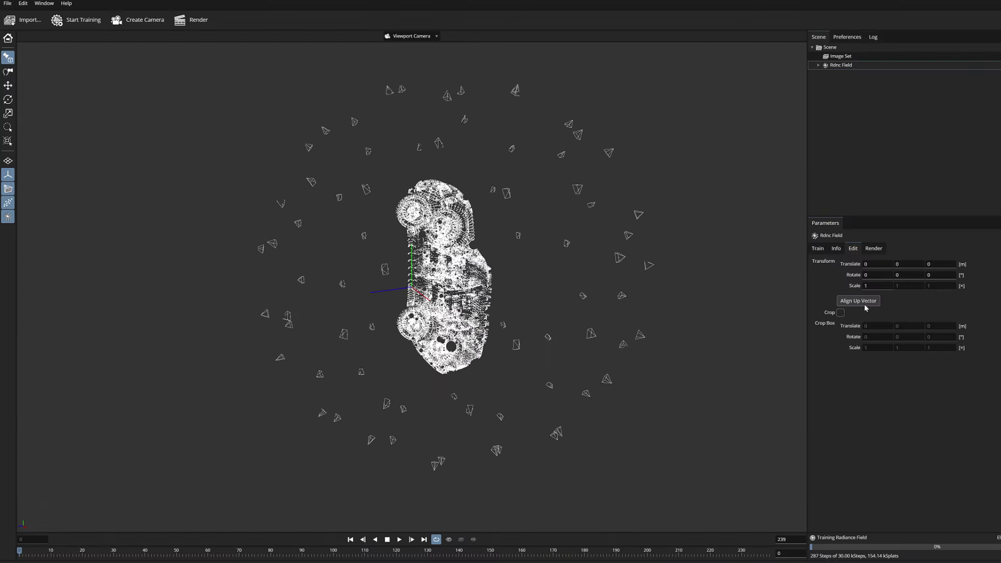
left_click(864, 305)
left_click_drag(586, 274, 59, 213)
scroll(412, 282, "up", 2)
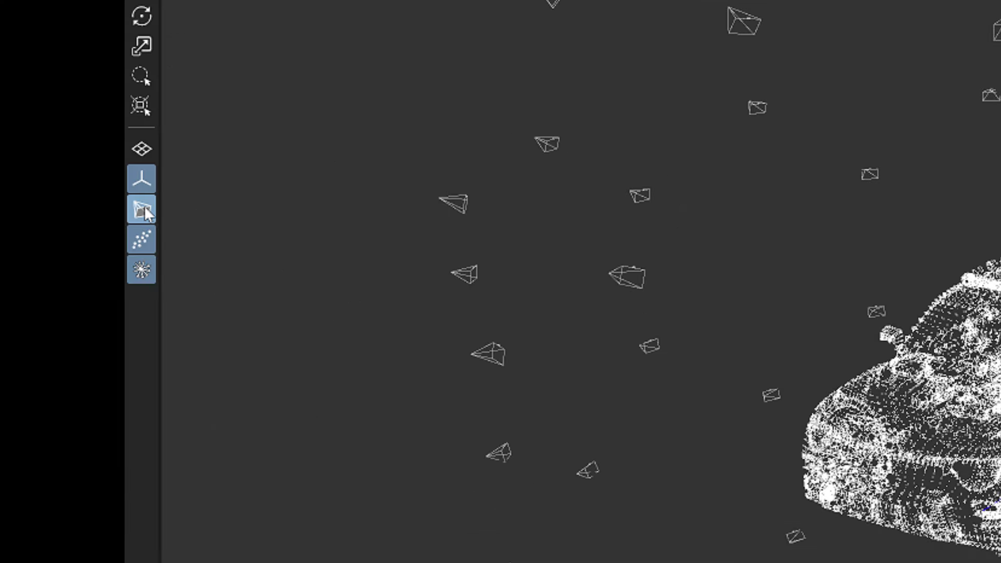
- Hide the camera frustums and point cloud, then start training the car splat
left_click(11, 191)
left_click(11, 190)
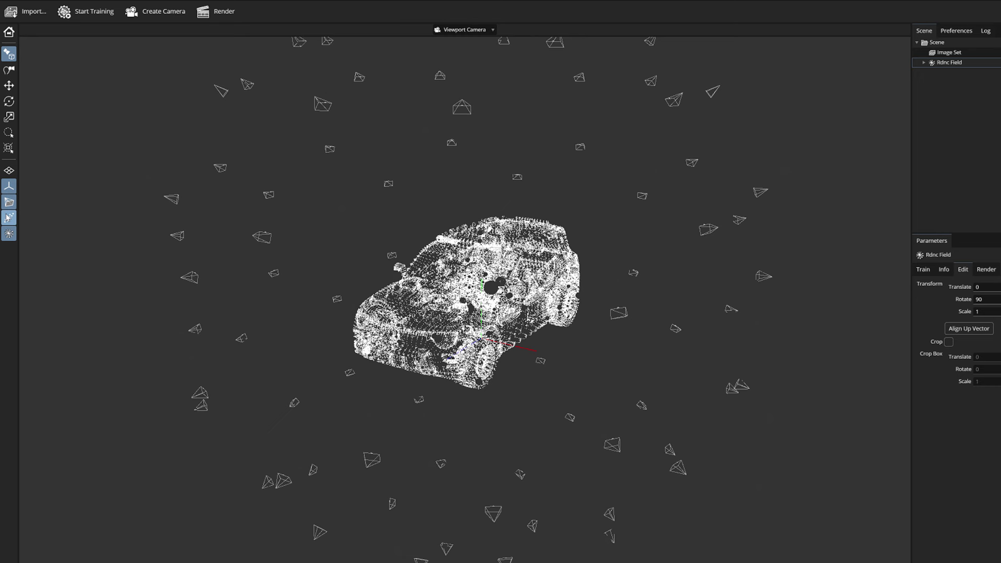
left_click(138, 241)
left_click(139, 241)
left_click(12, 202)
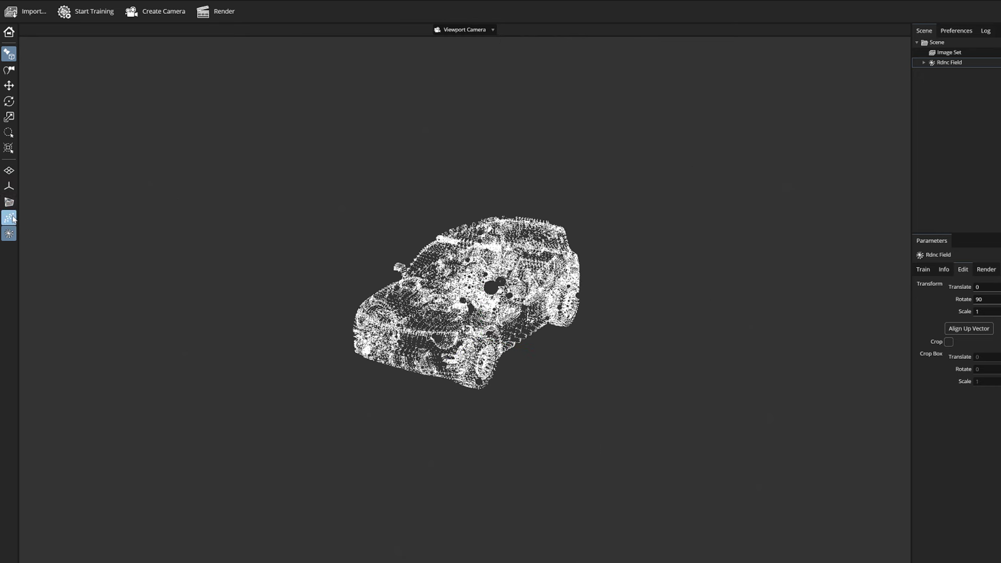
left_click(10, 218)
left_click(86, 11)
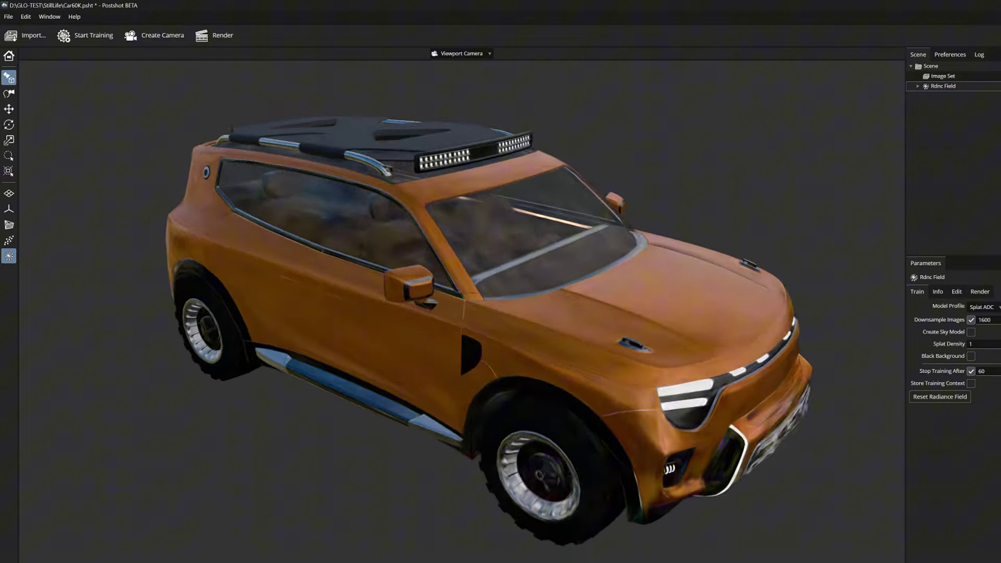
- Start training the seated-man-on-a-stool scene and watch the splat refine
left_click(88, 36)
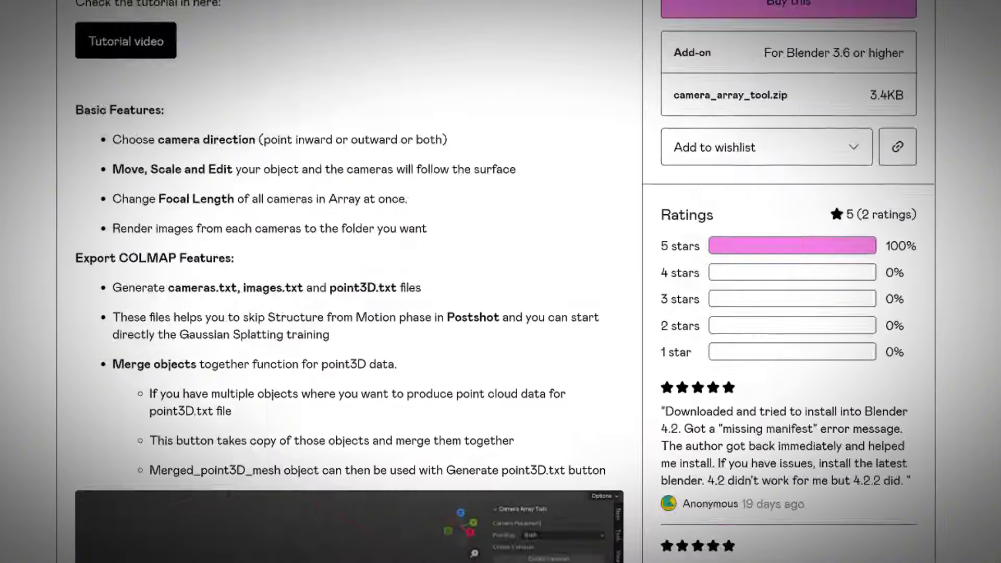
- Scroll down the Camera Array Tool for Blender product page on Gumroad
scroll(361, 316, "down", 5)
scroll(360, 316, "down", 10)
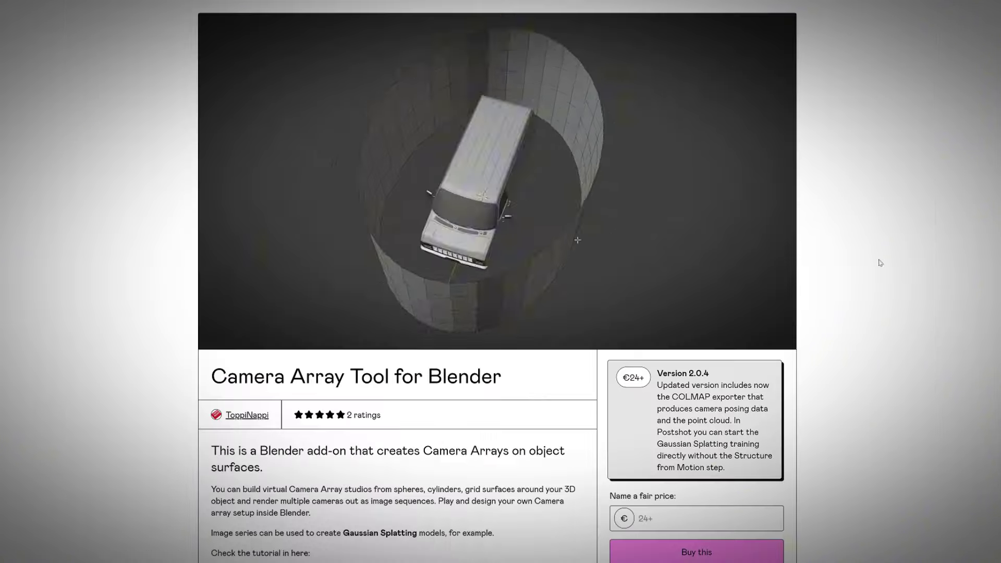